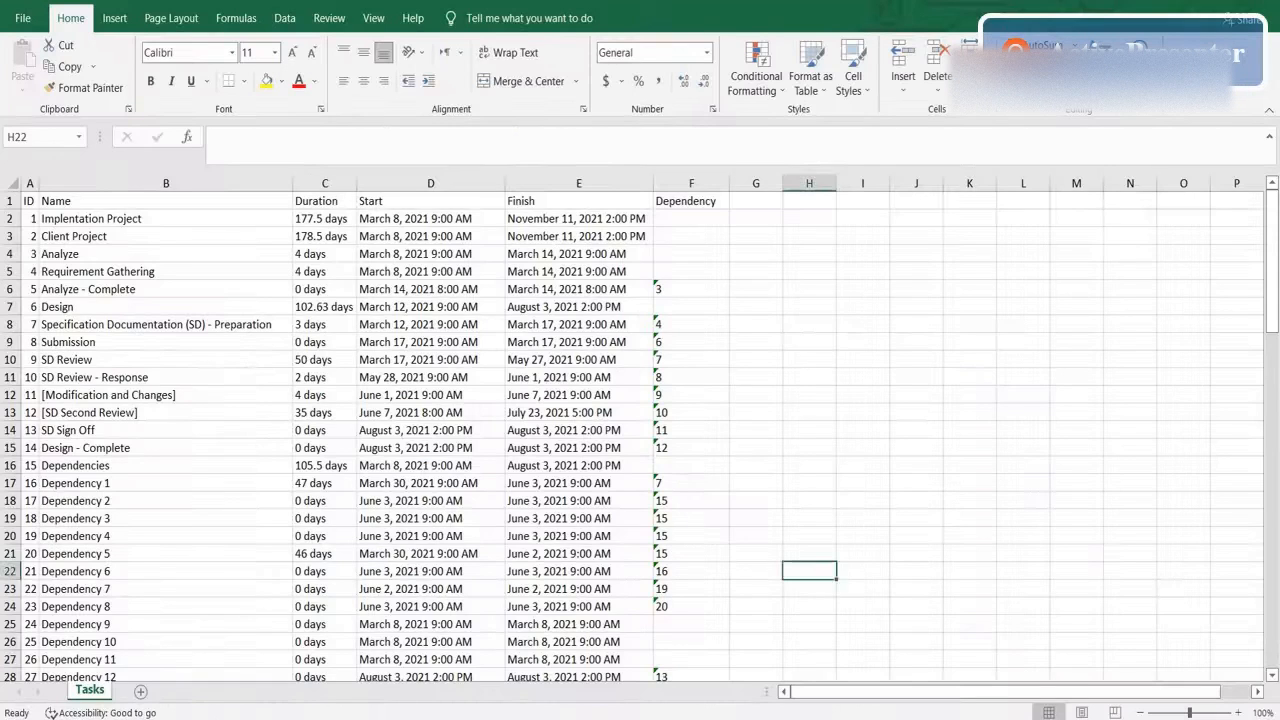
Examine the ID, Name, Duration, Start, Finish and Dependency columns and how the Dependency value of Analyze - Complete refers to a task ID
click(29, 201)
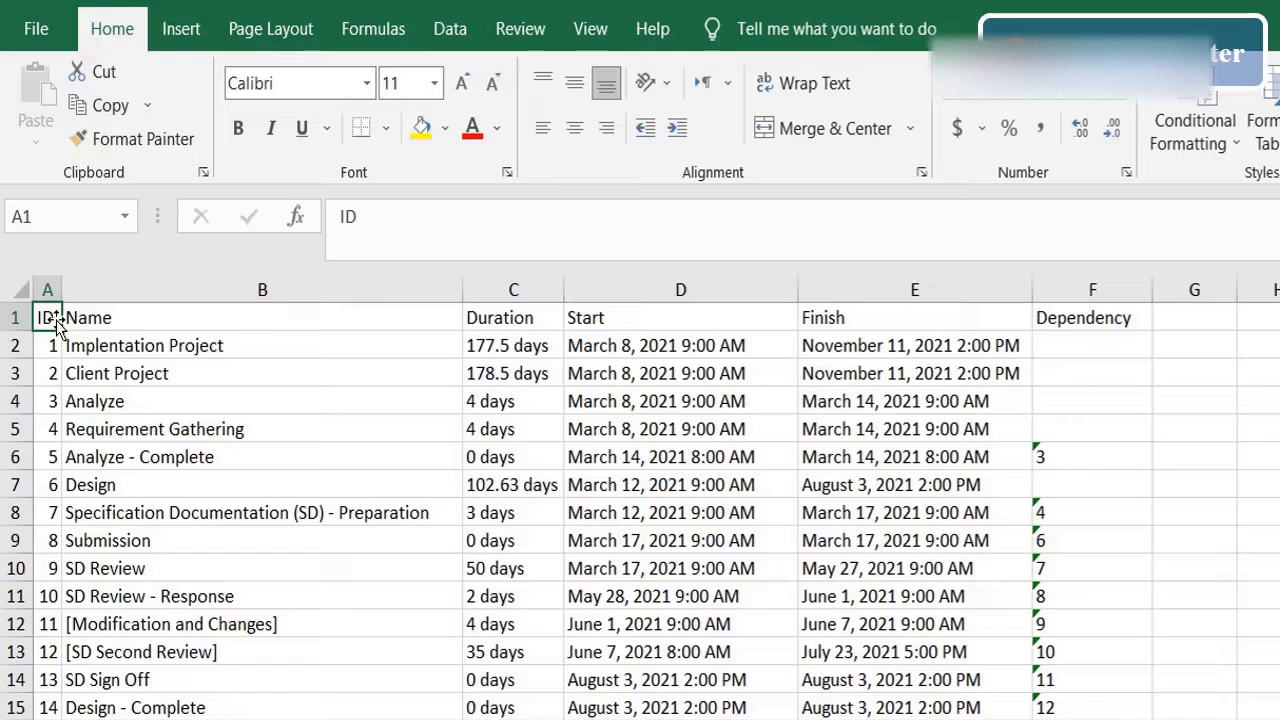
click(92, 327)
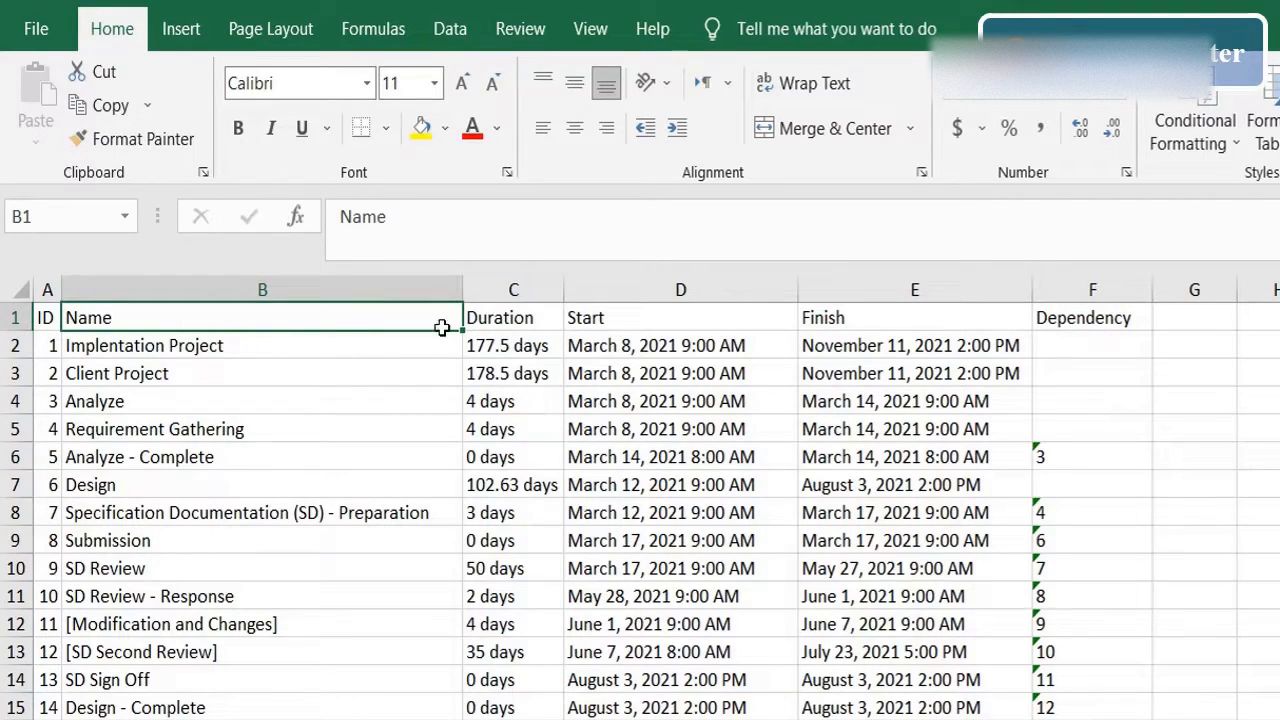
click(476, 313)
click(639, 320)
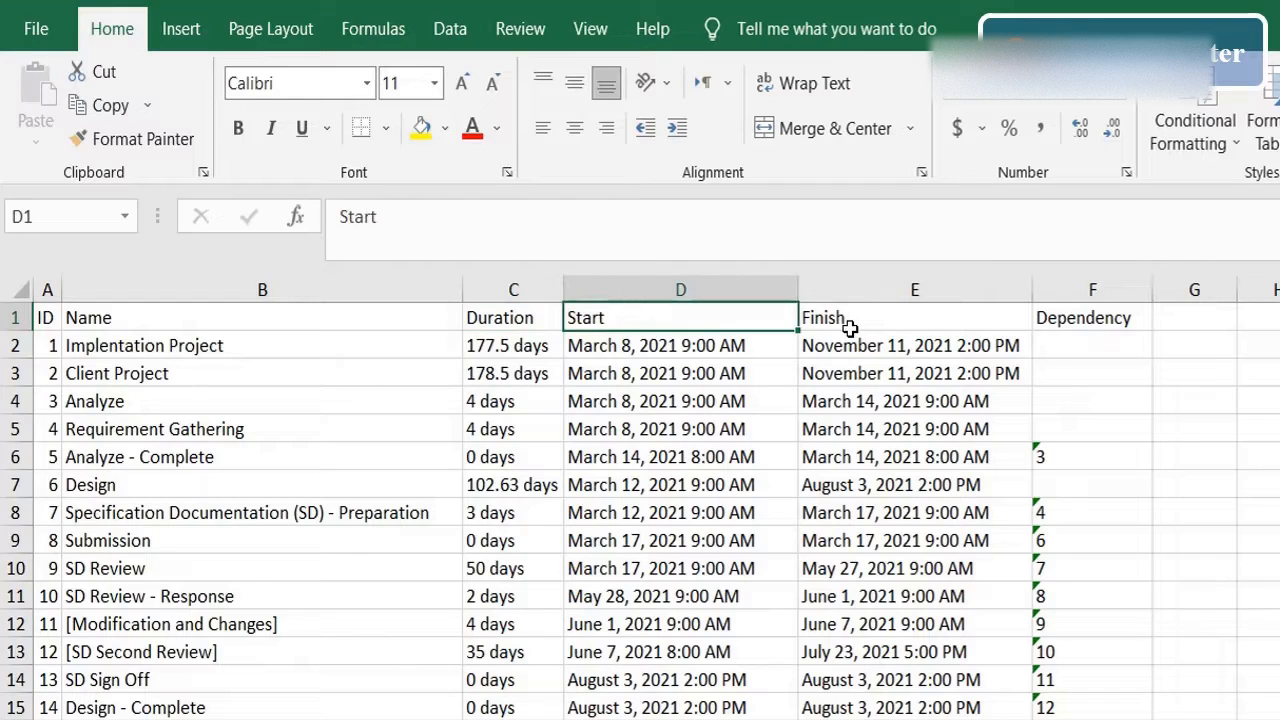
click(872, 322)
click(1063, 318)
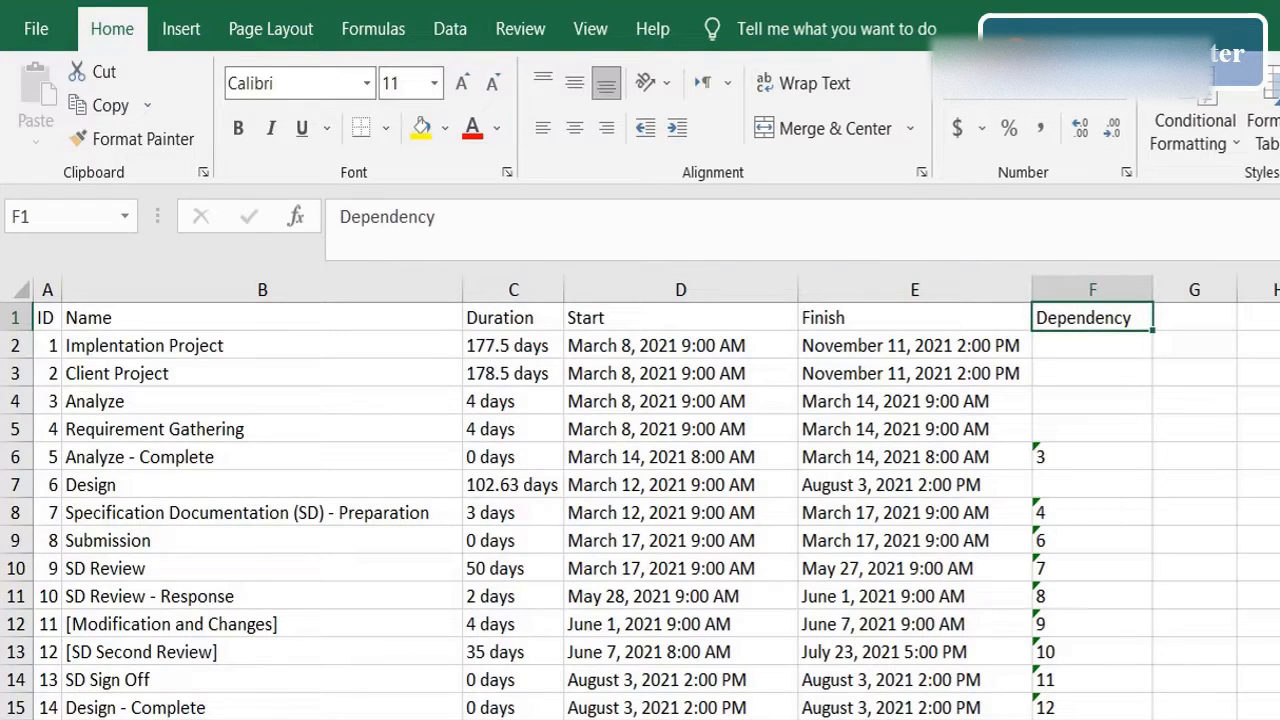
drag(1108, 402, 1092, 718)
click(1095, 460)
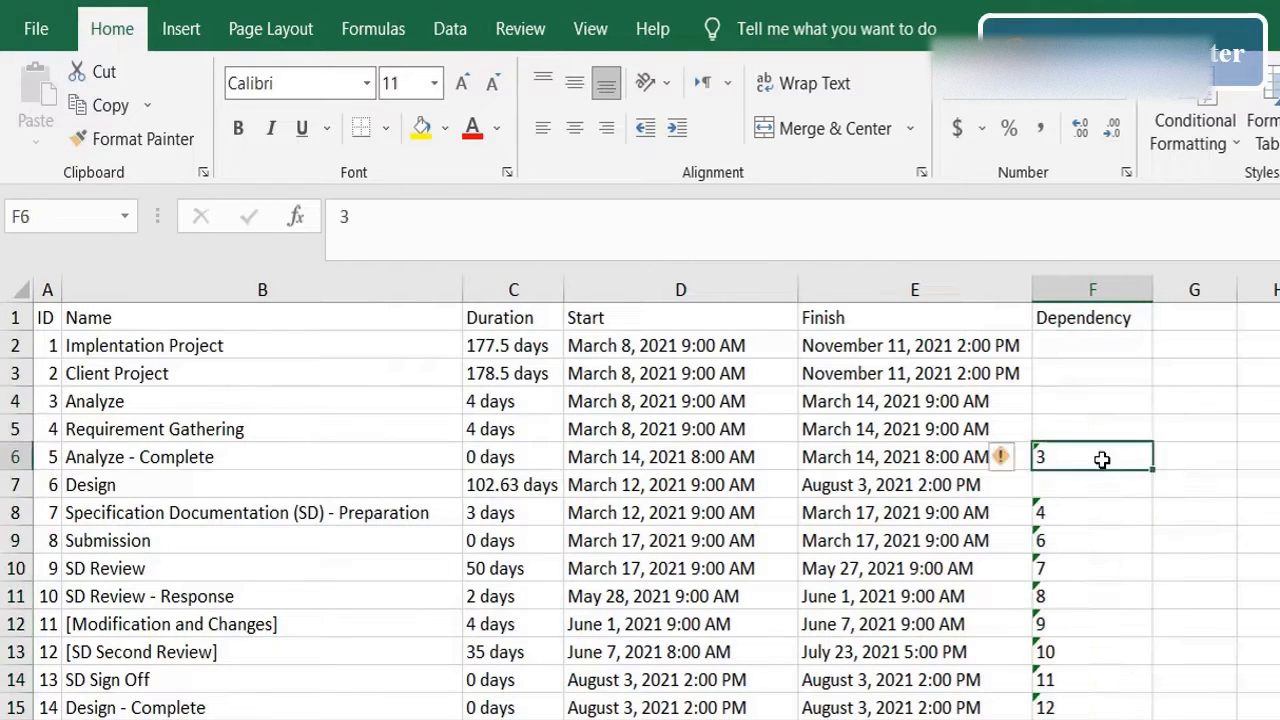
click(106, 412)
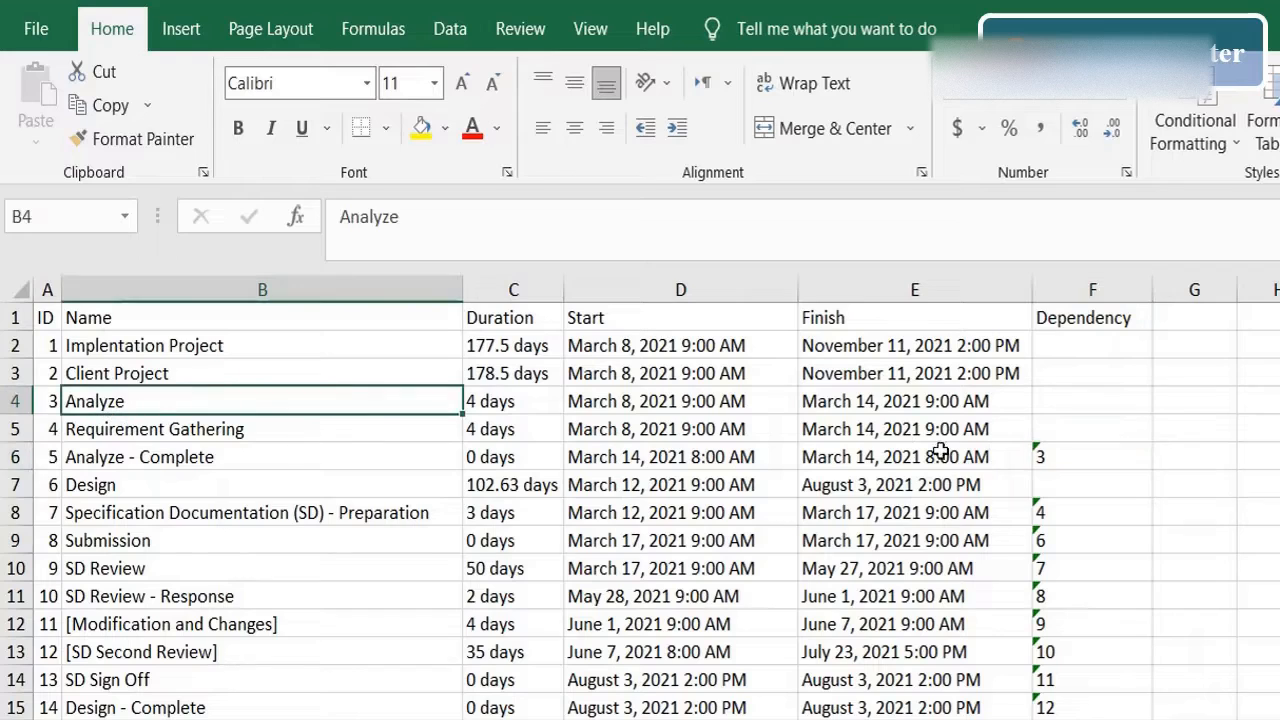
click(1045, 455)
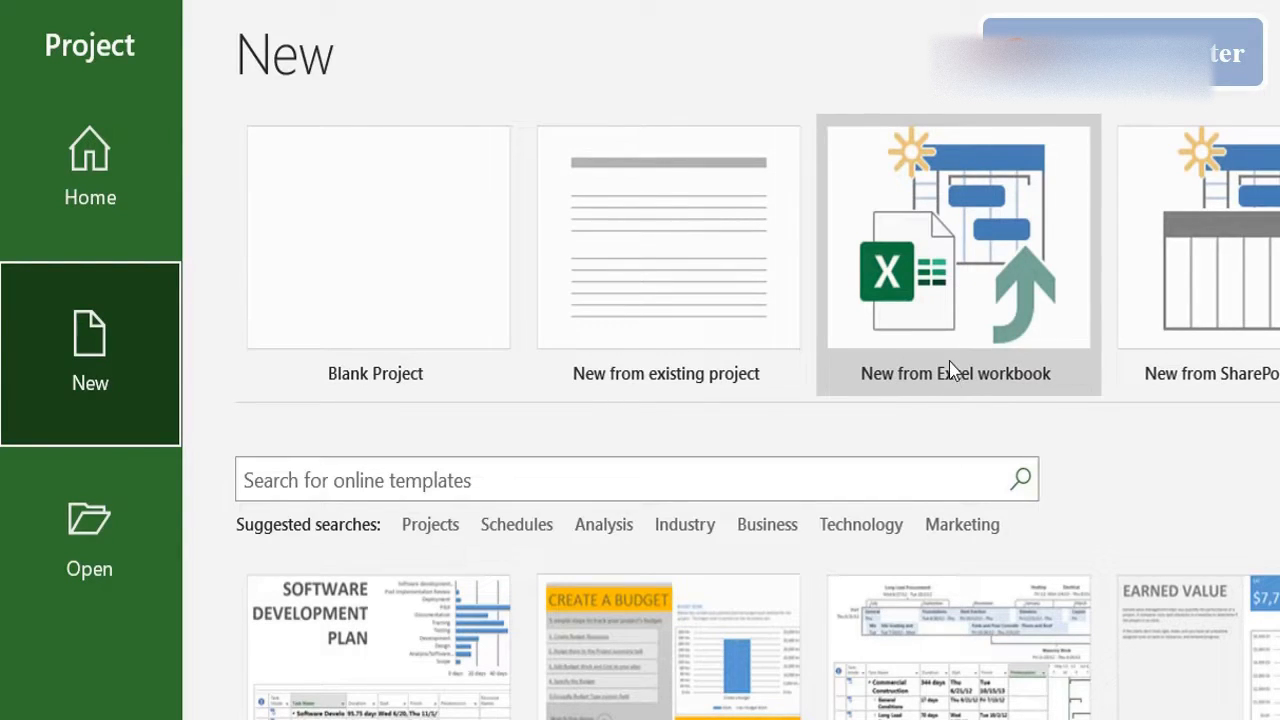
In Microsoft Project, start a new project from an Excel workbook and set the file type to Excel Workbook (*.xlsx)
click(927, 283)
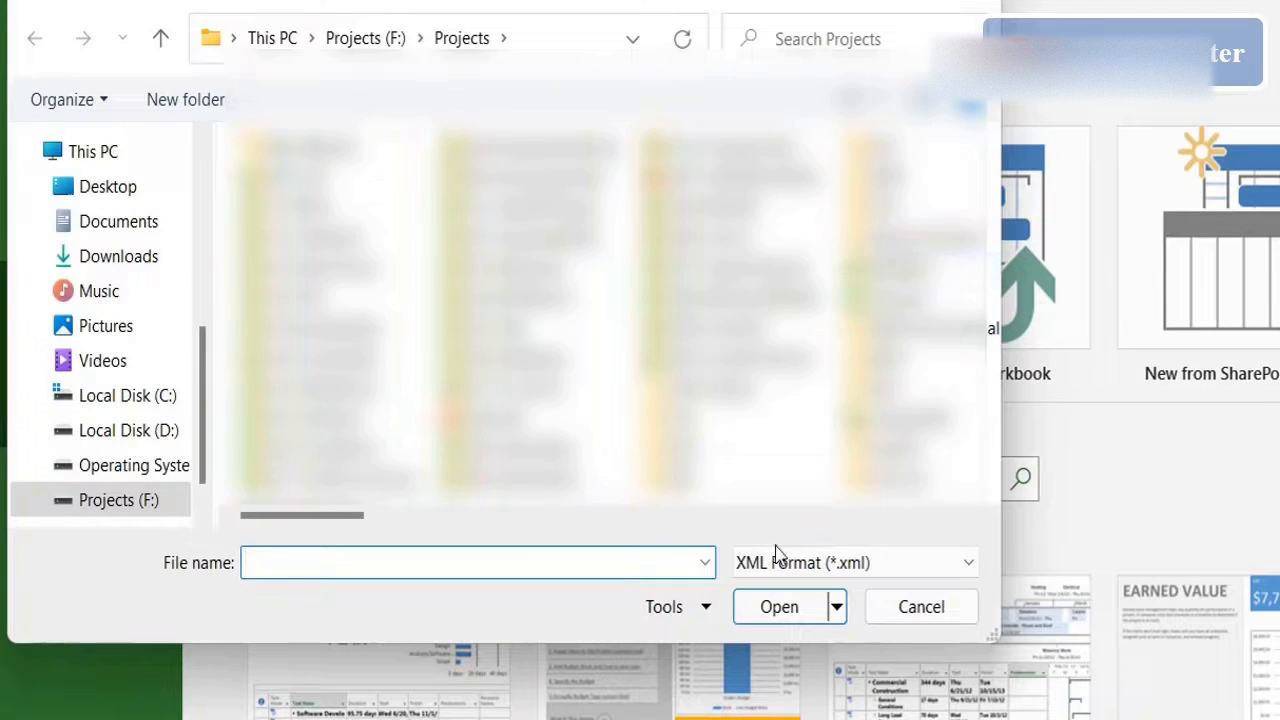
click(768, 566)
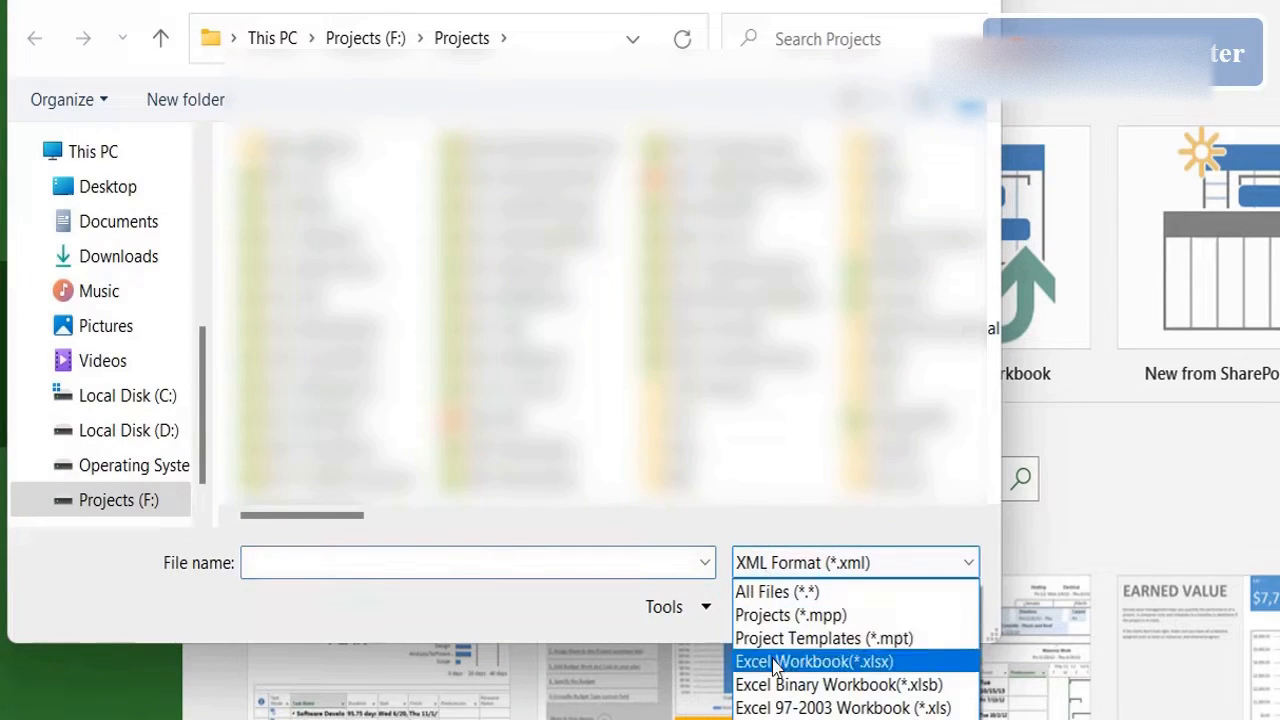
click(832, 664)
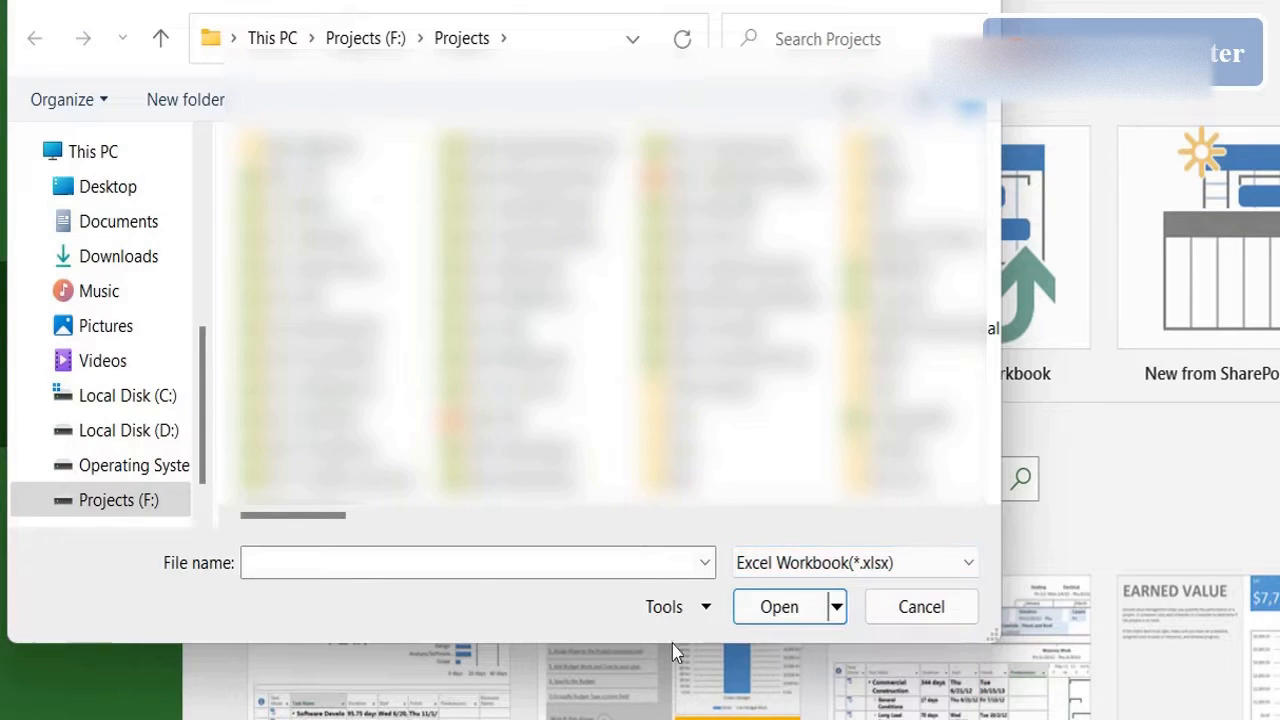
Find the task list workbook in a subfolder of Documents and open it for import
click(108, 236)
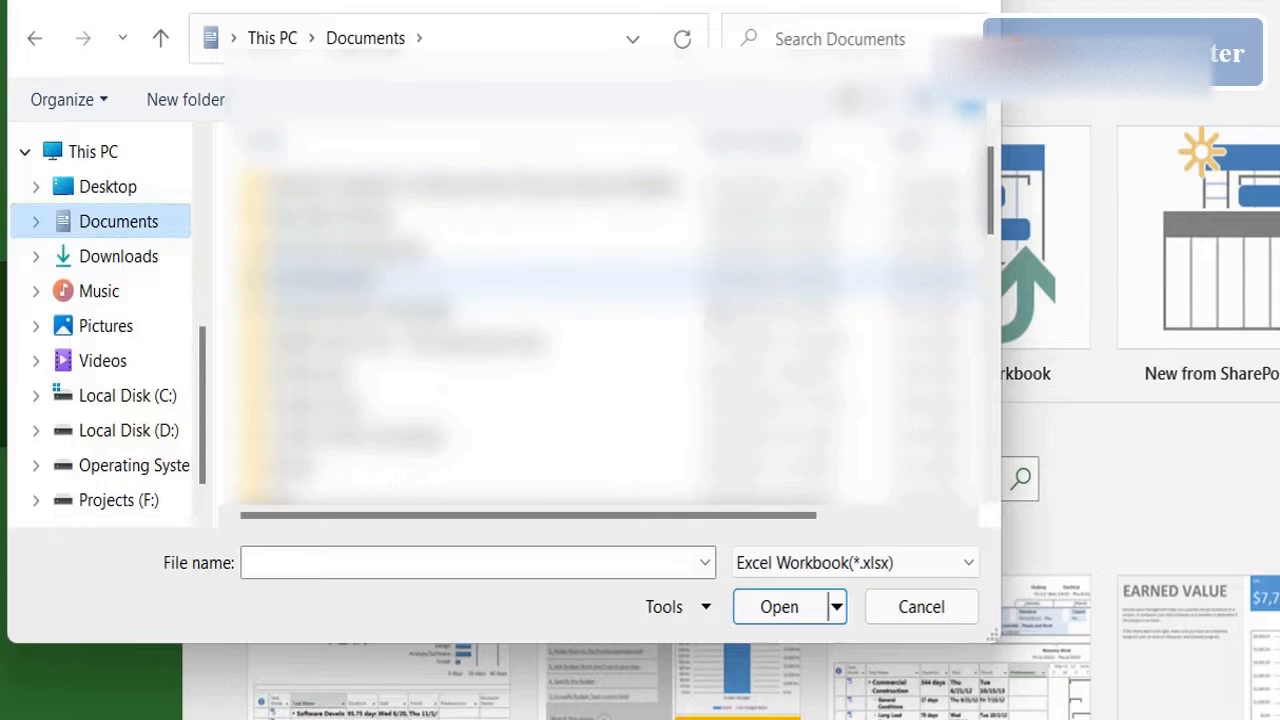
scroll(997, 268, down, 5)
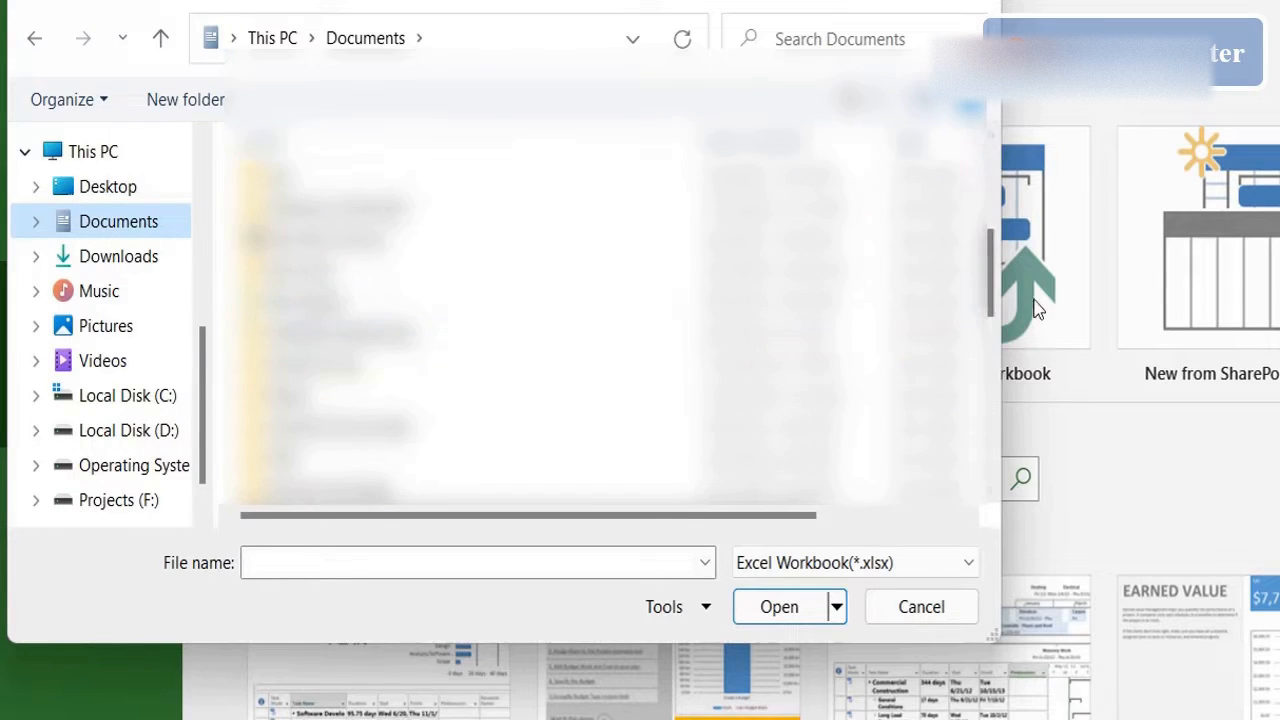
scroll(987, 350, down, 5)
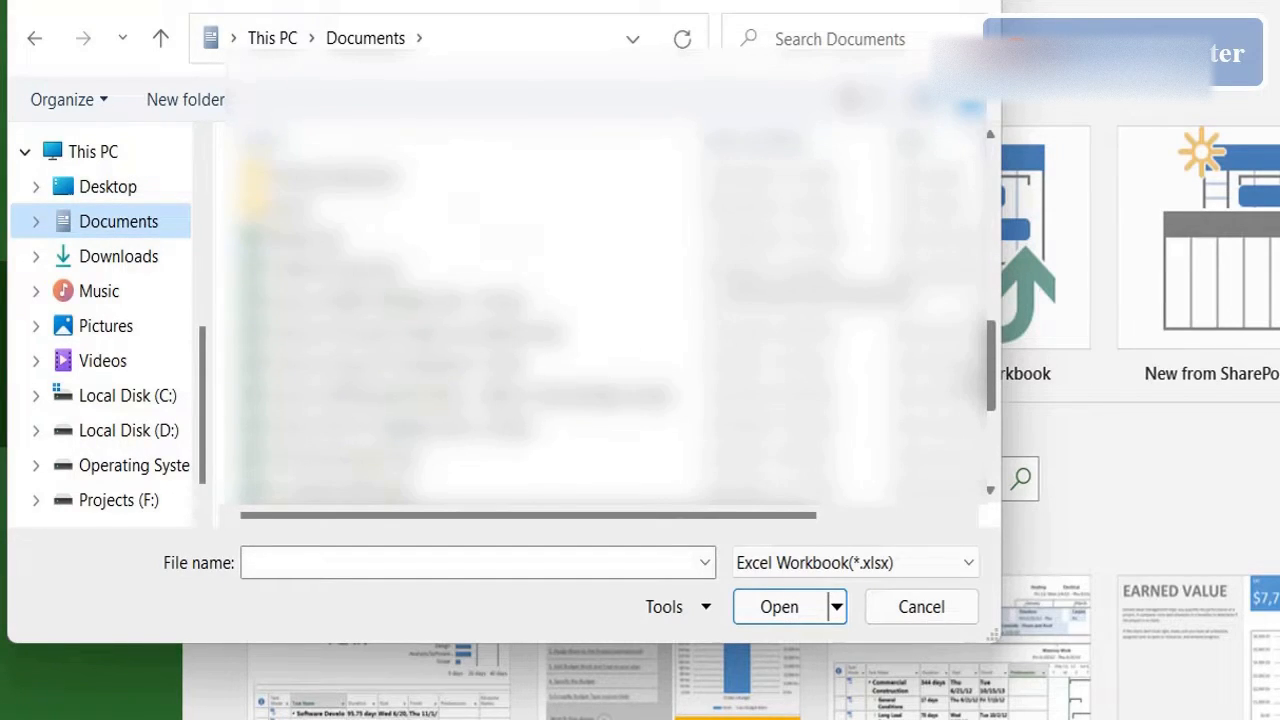
scroll(600, 320, down, 3)
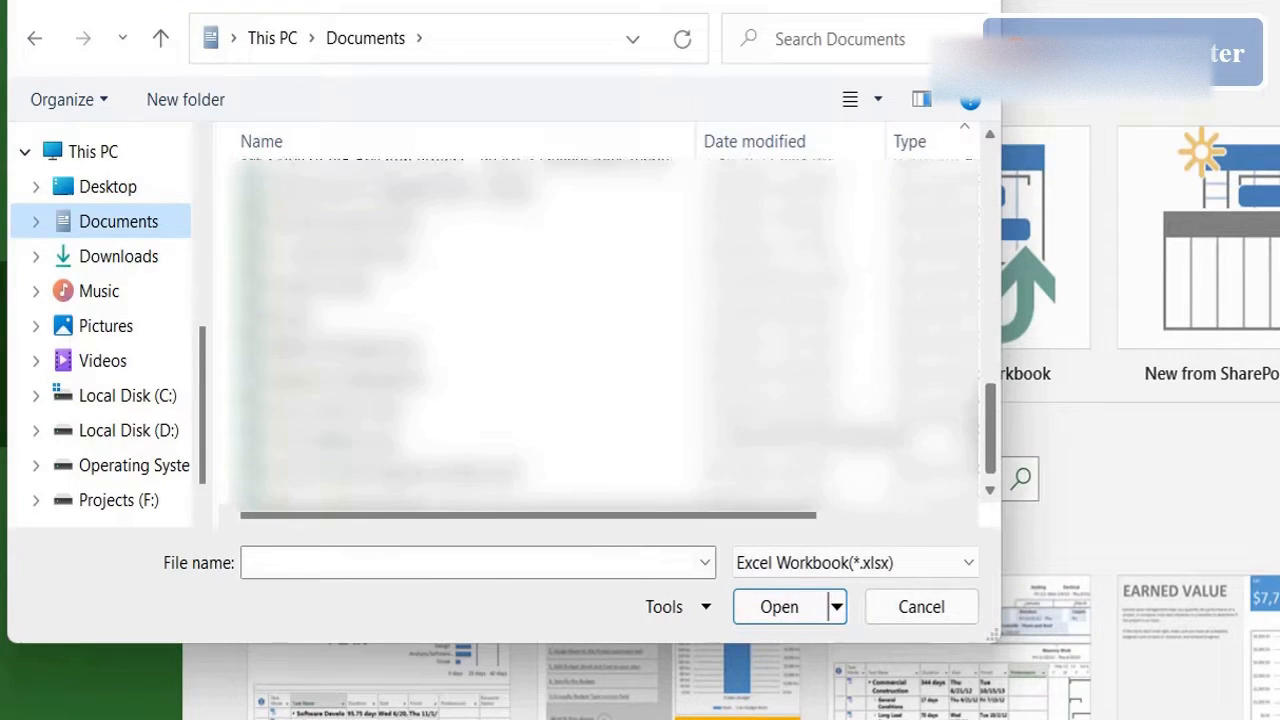
drag(981, 416, 979, 178)
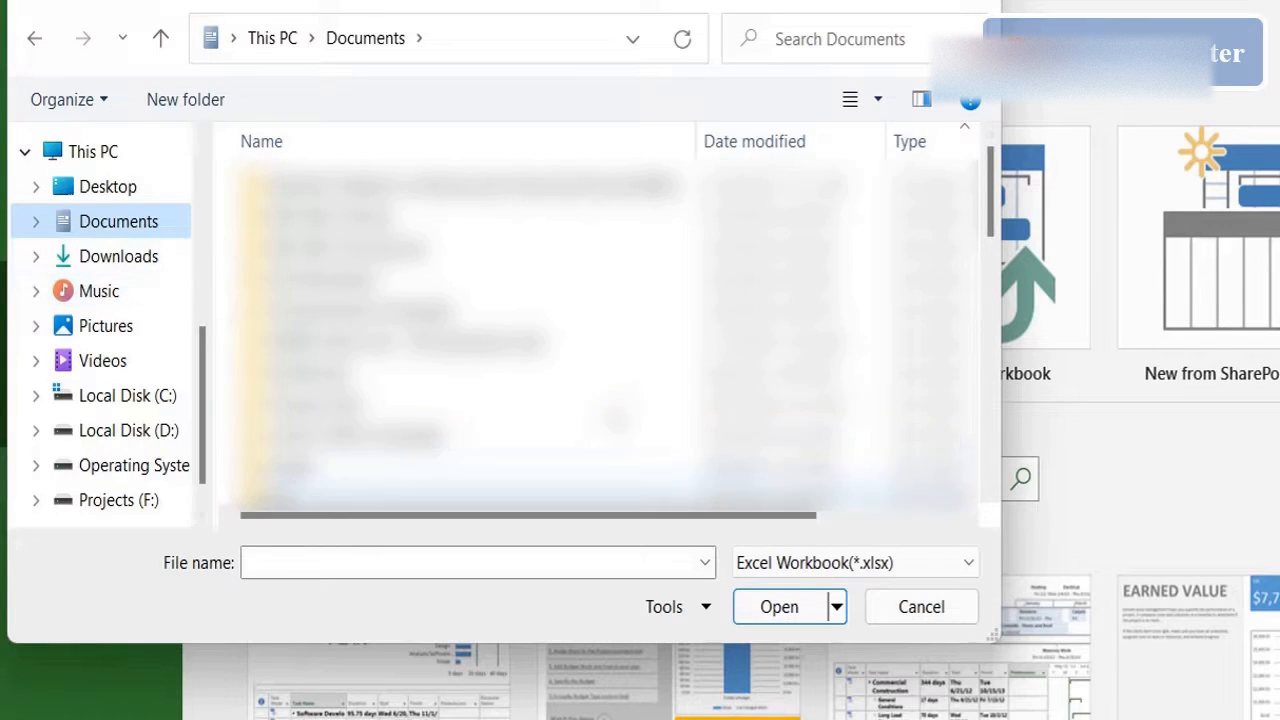
drag(987, 212, 988, 298)
double_click(342, 375)
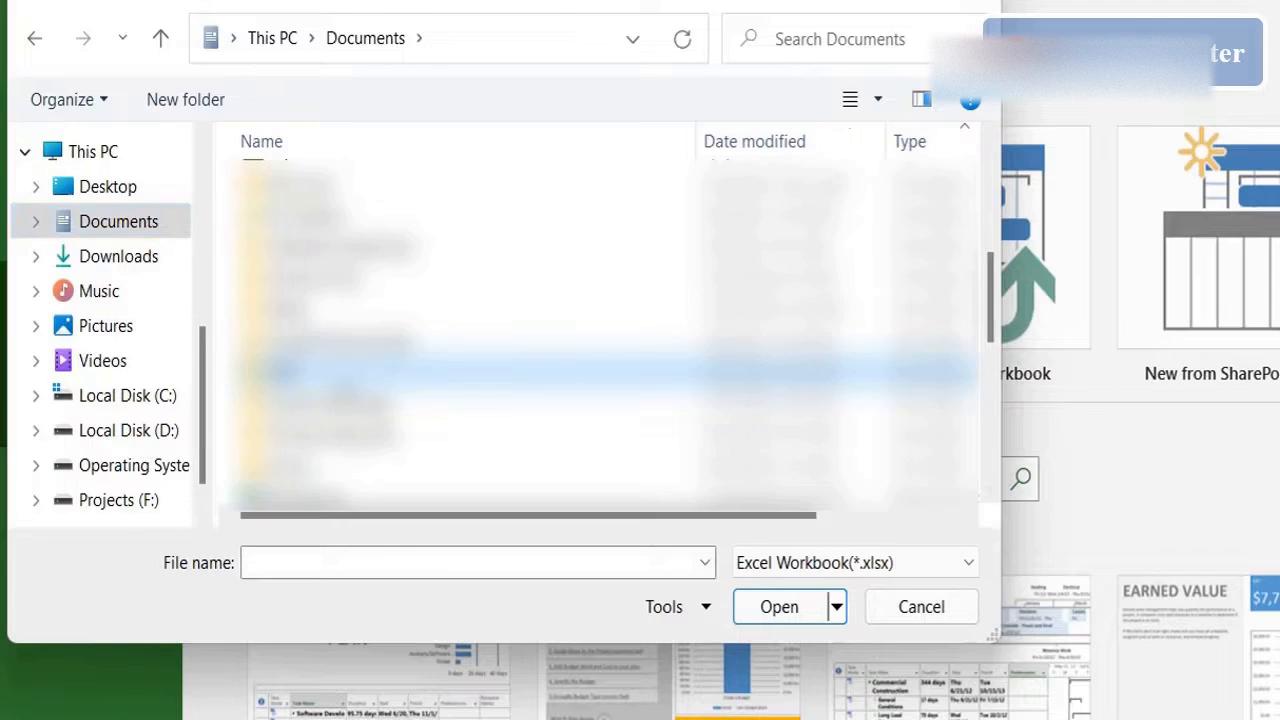
drag(990, 199, 980, 348)
click(345, 335)
click(797, 610)
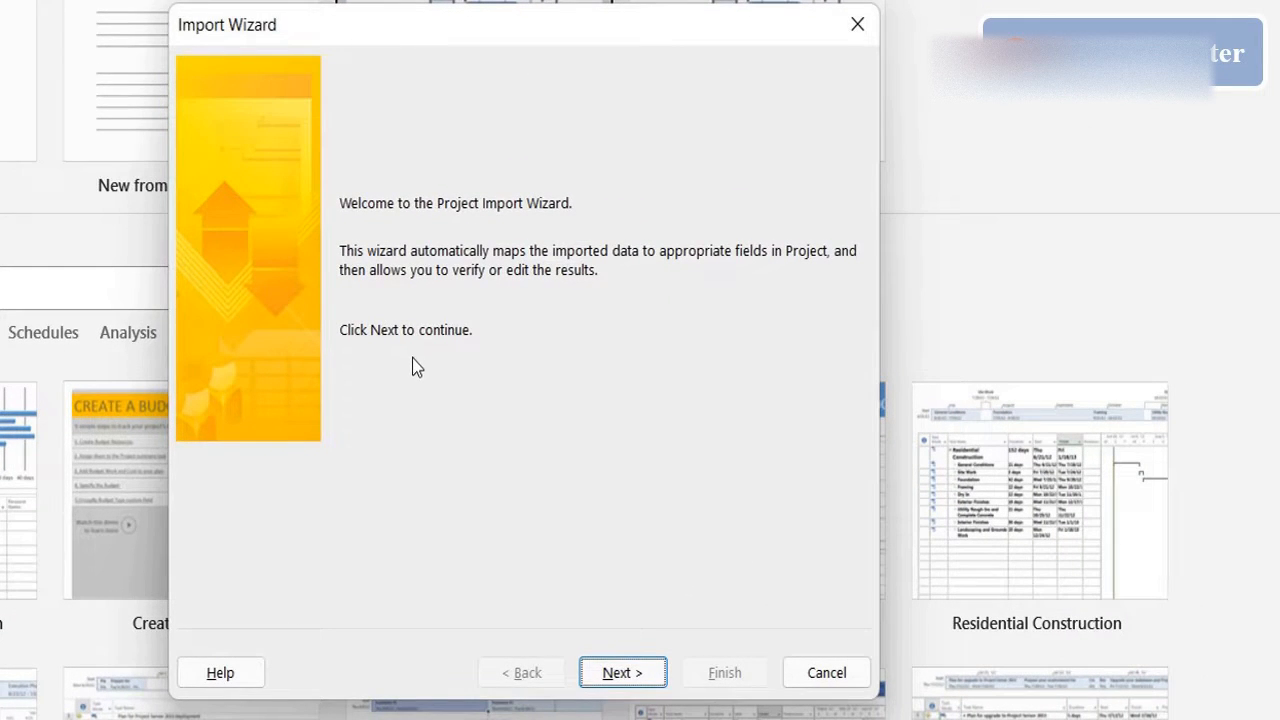
Set the import to use a new map and bring the file in as a new project
click(606, 672)
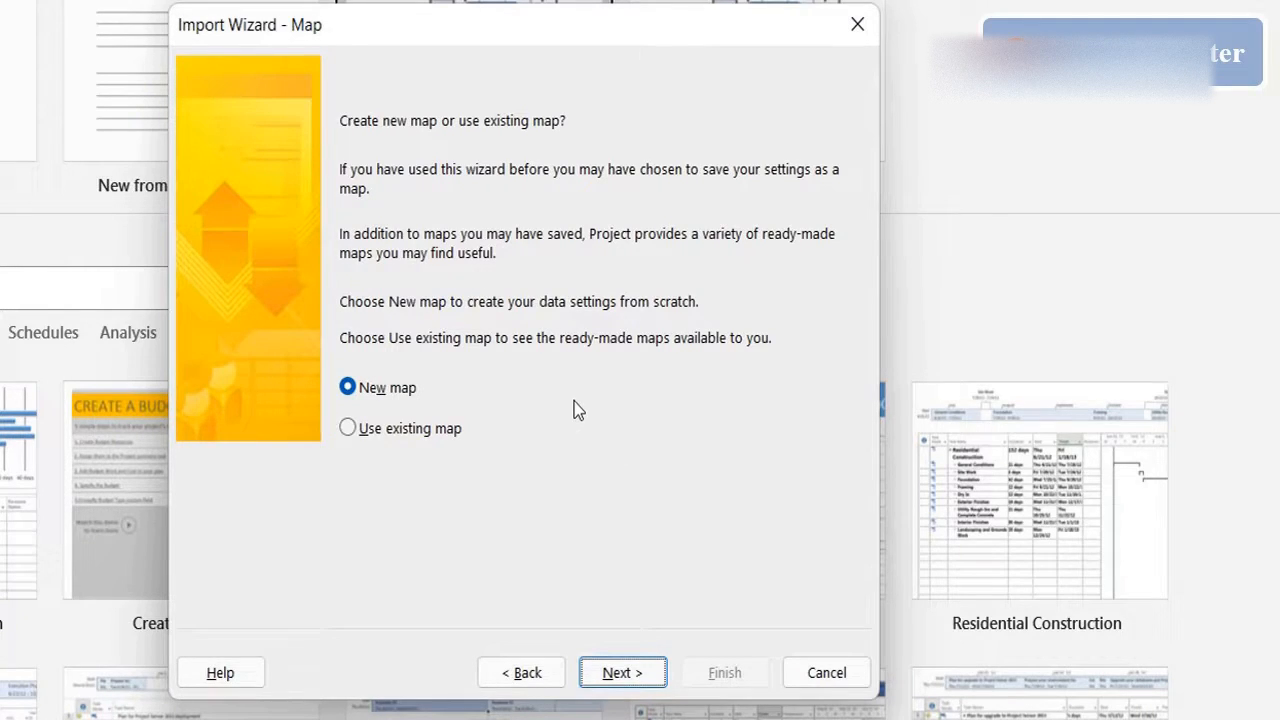
click(345, 389)
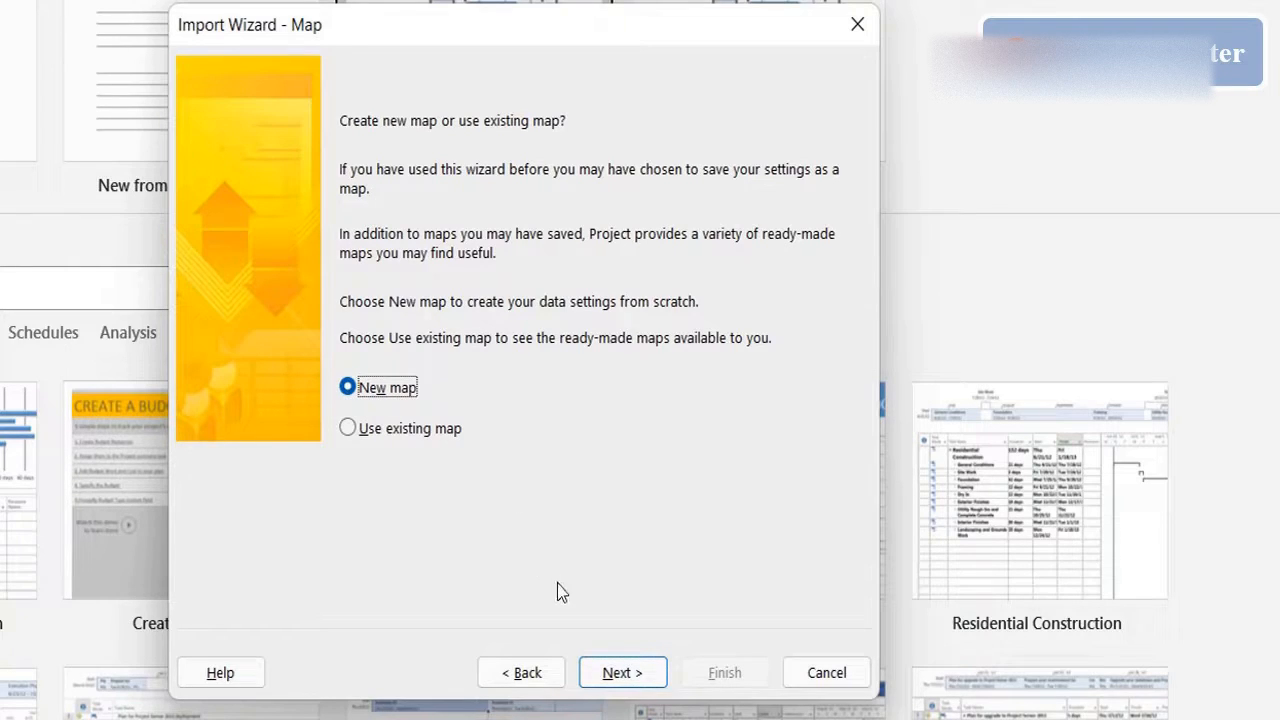
click(620, 673)
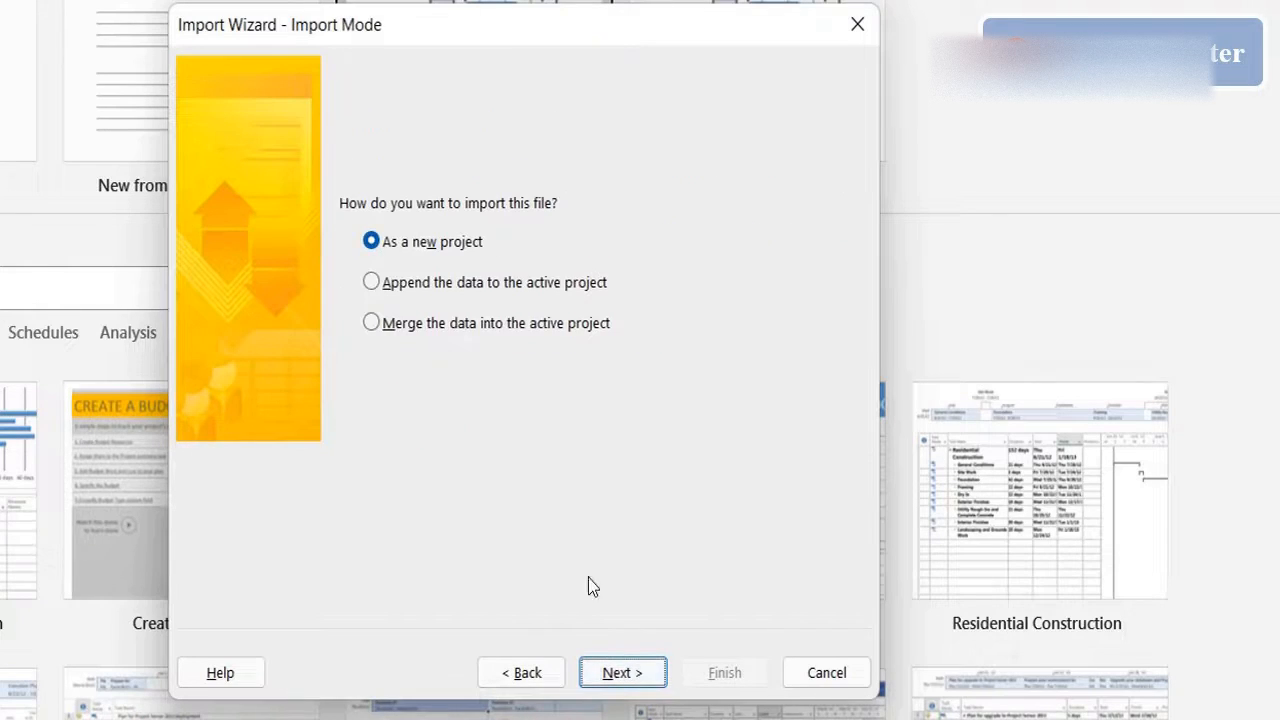
click(407, 248)
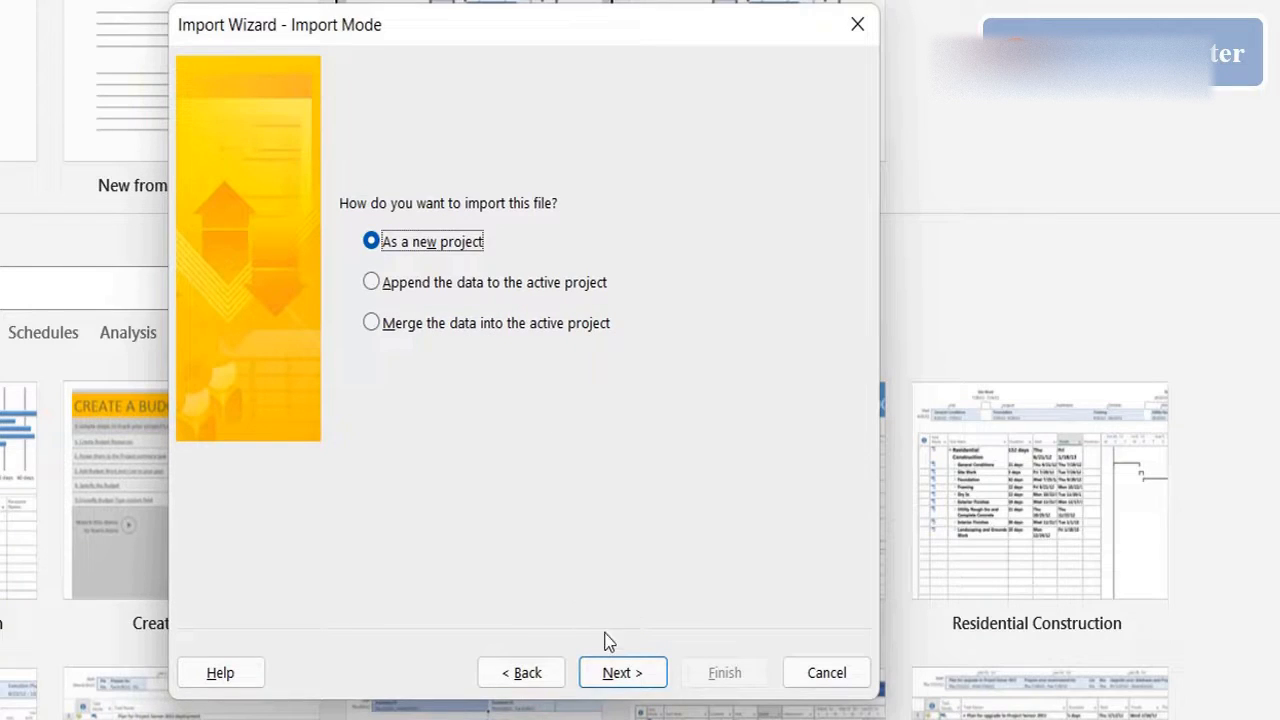
click(613, 662)
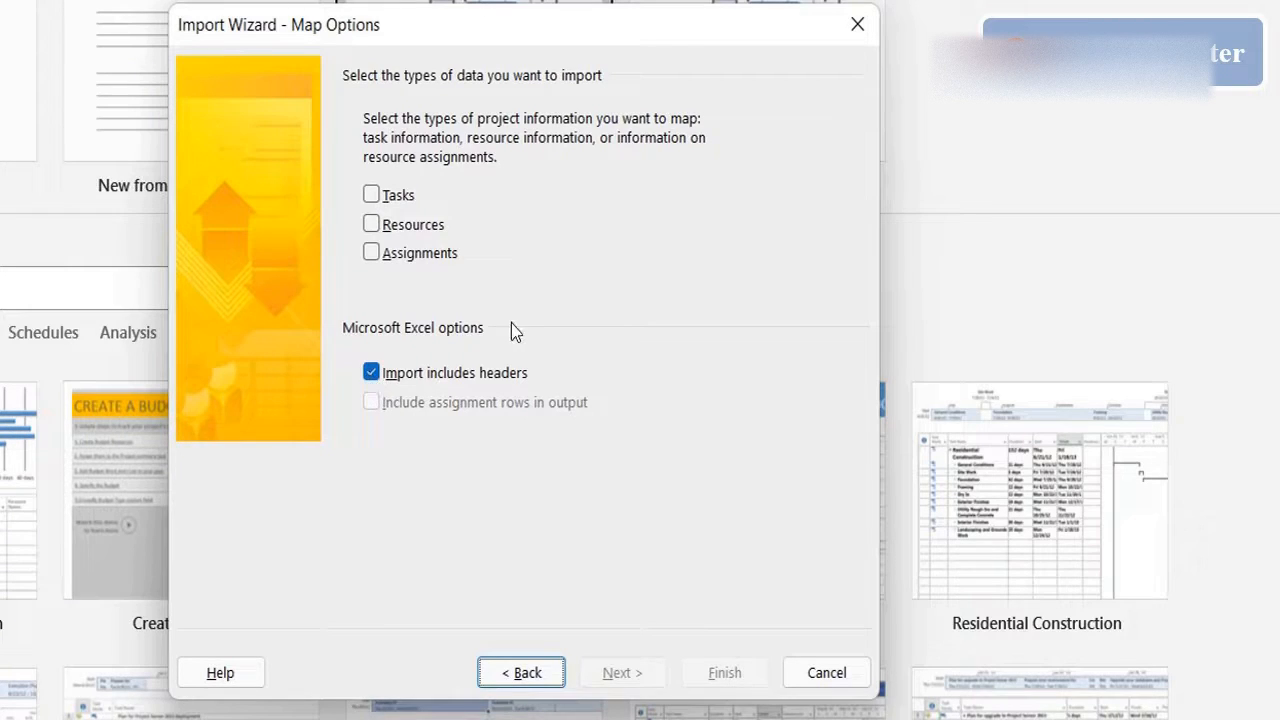
Choose Tasks as the data type to import and set the Tasks worksheet as the mapping source
click(371, 197)
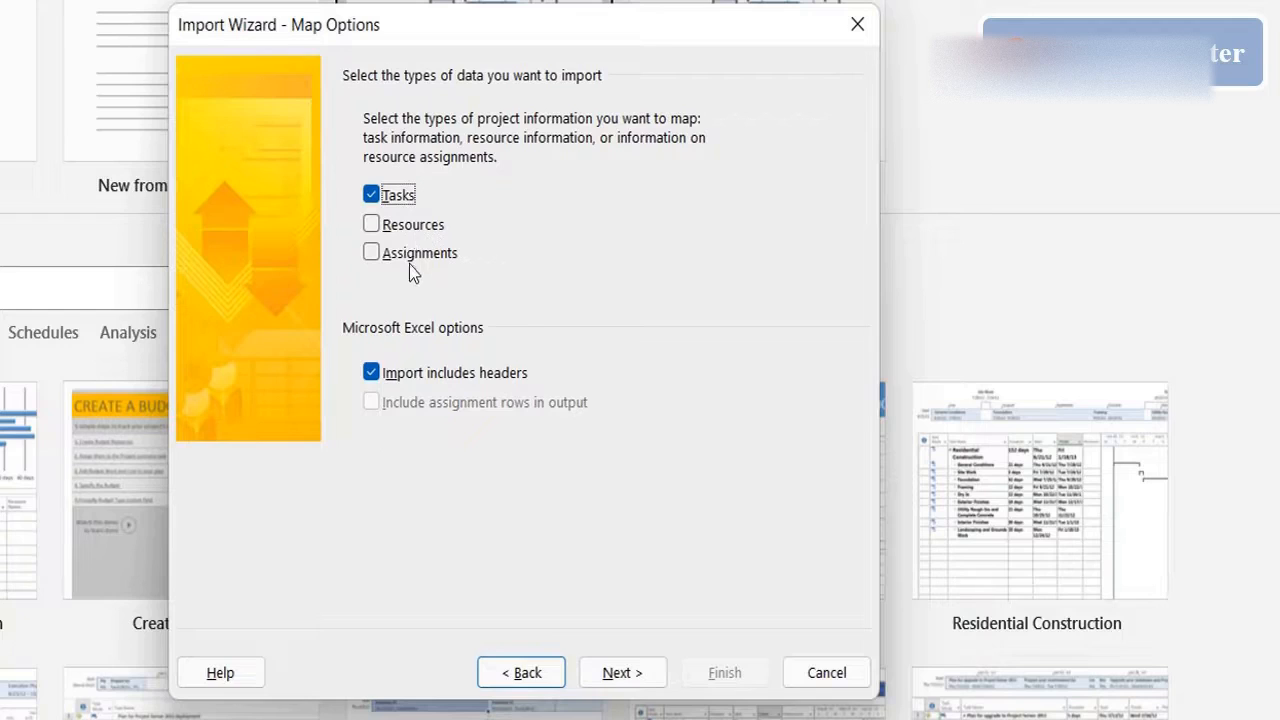
click(622, 673)
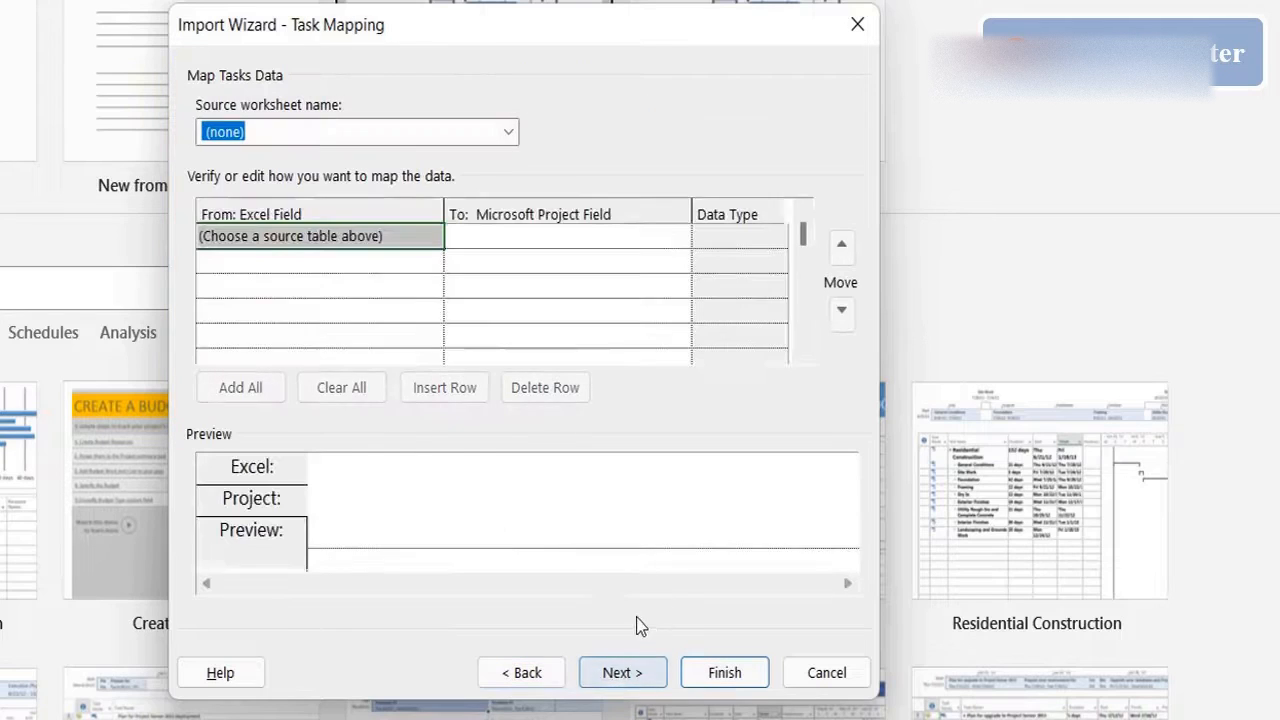
click(506, 135)
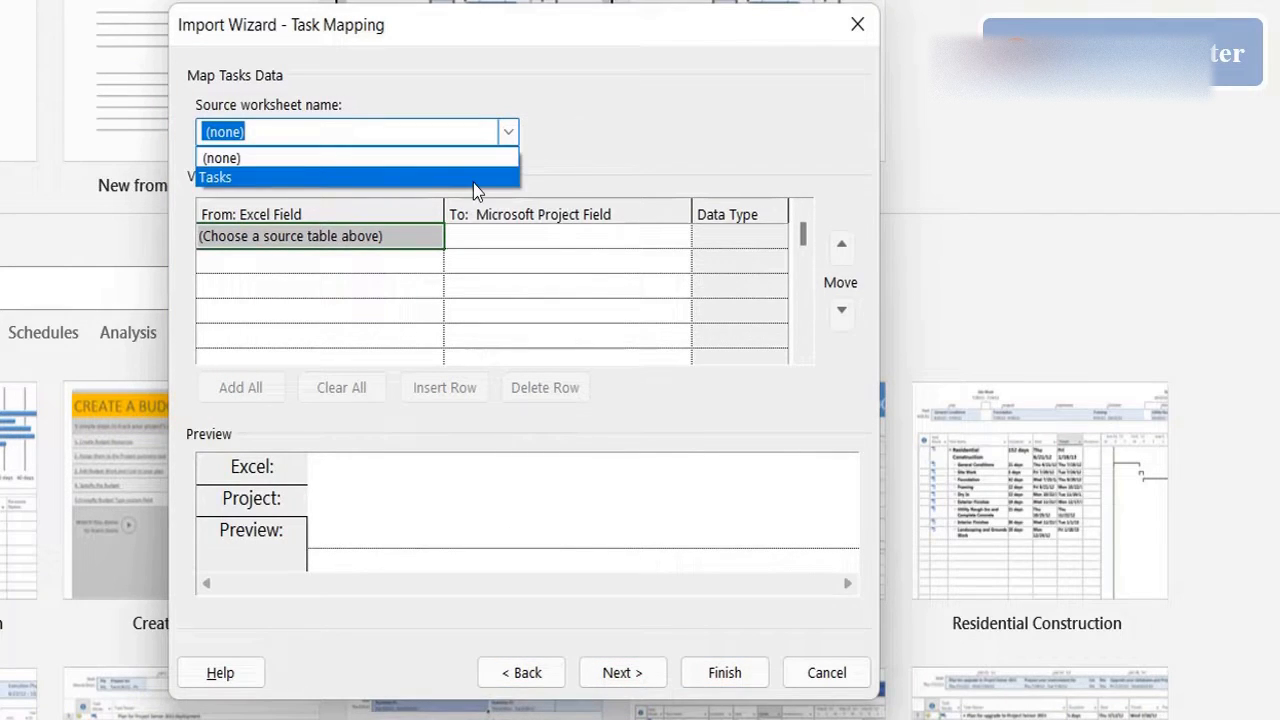
click(228, 183)
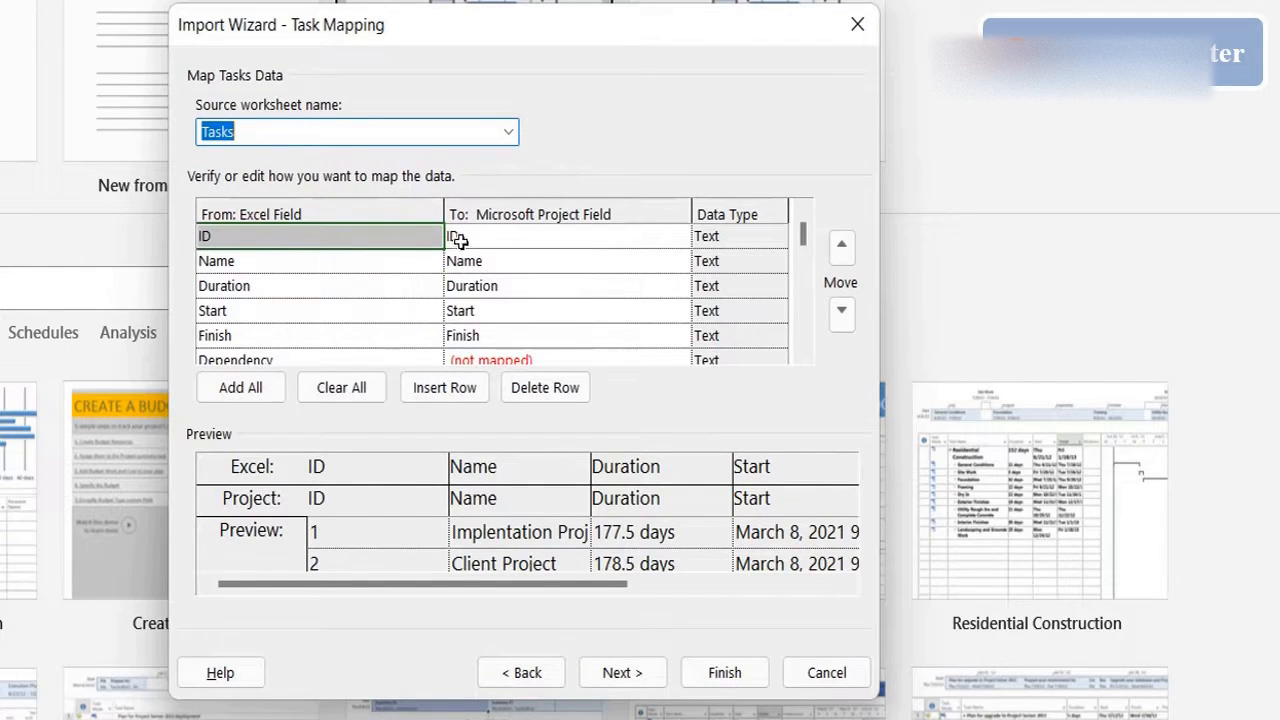
Compare the Excel fields ID, Name, Duration, Start and Finish with the Microsoft Project fields they are mapped to
click(321, 259)
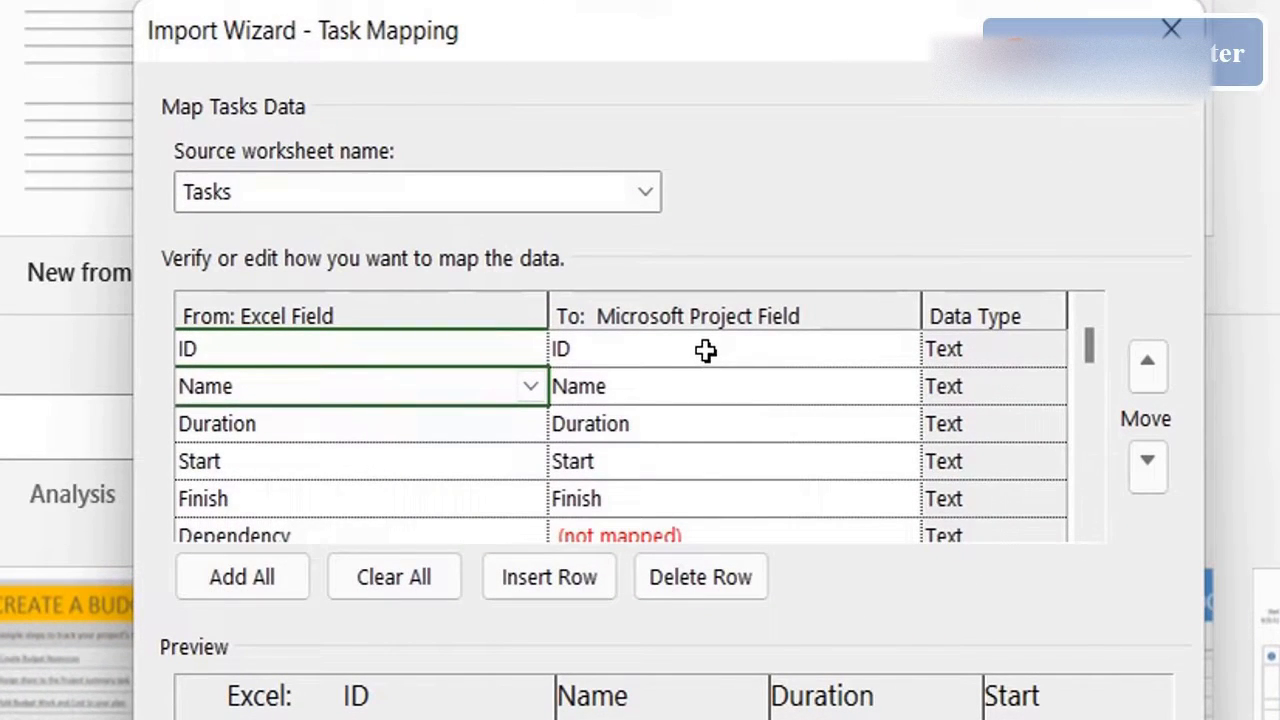
click(396, 350)
click(615, 355)
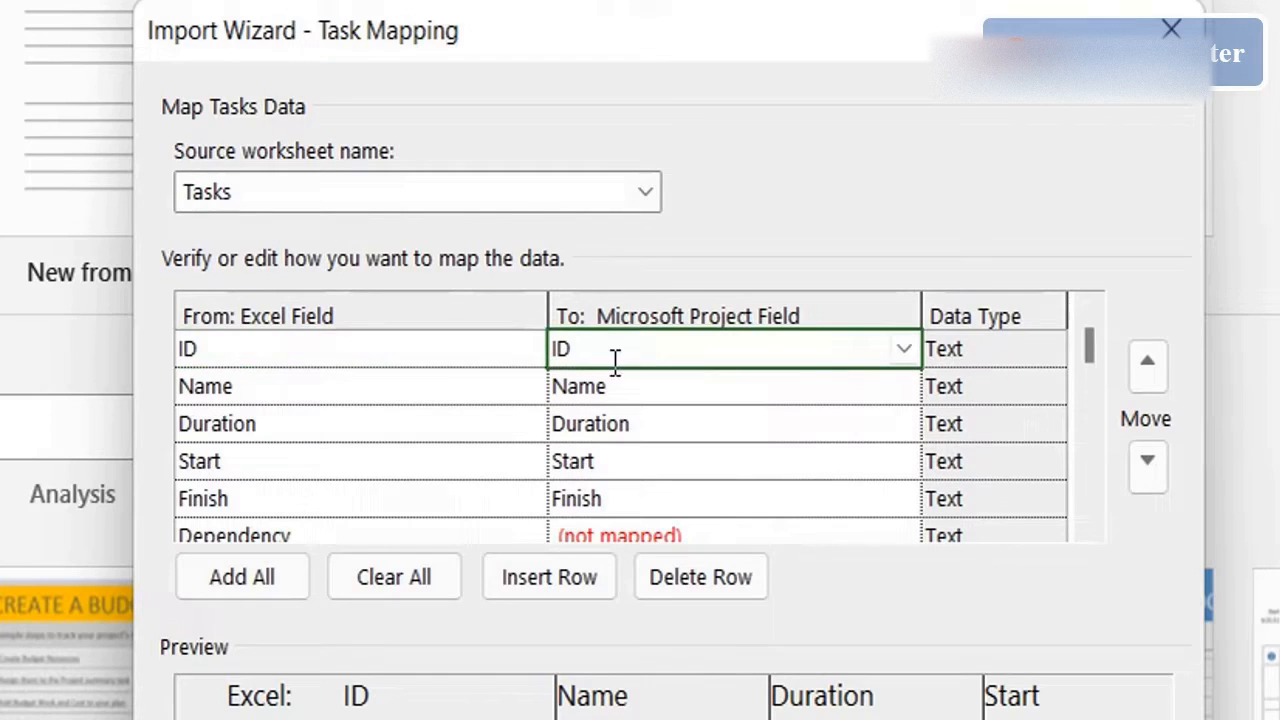
click(437, 352)
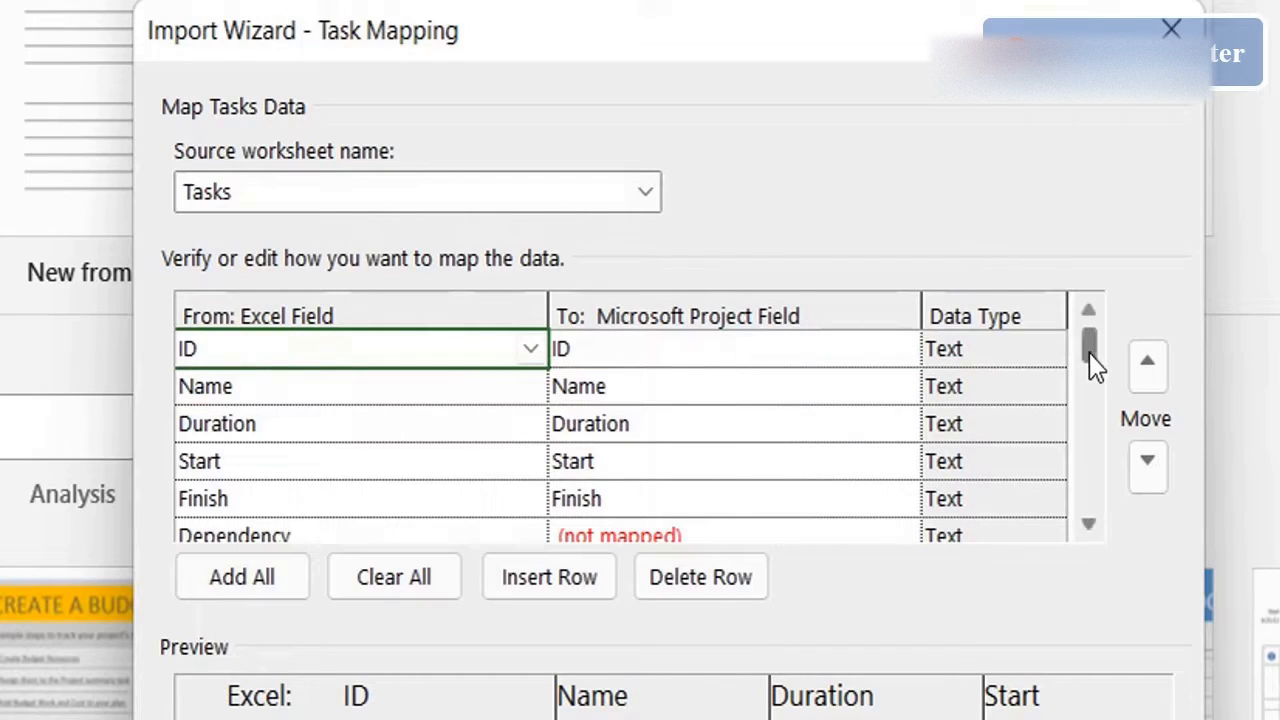
click(889, 390)
click(885, 352)
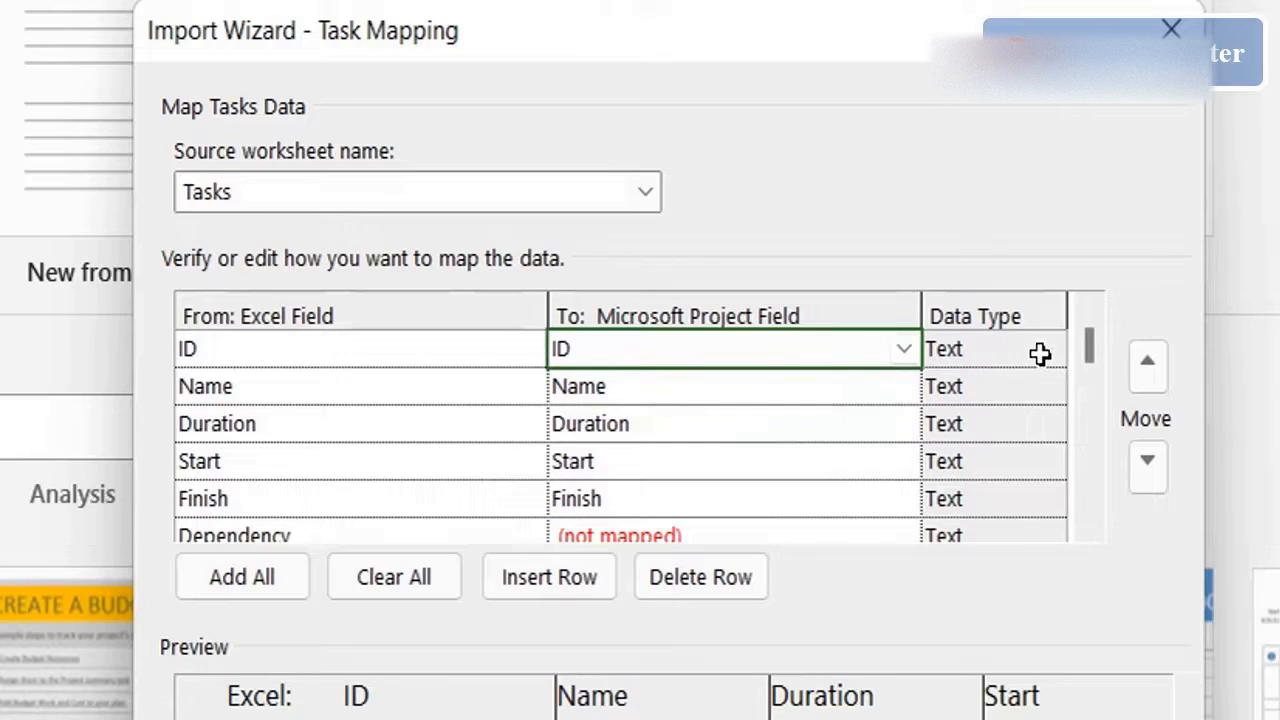
click(372, 384)
click(643, 382)
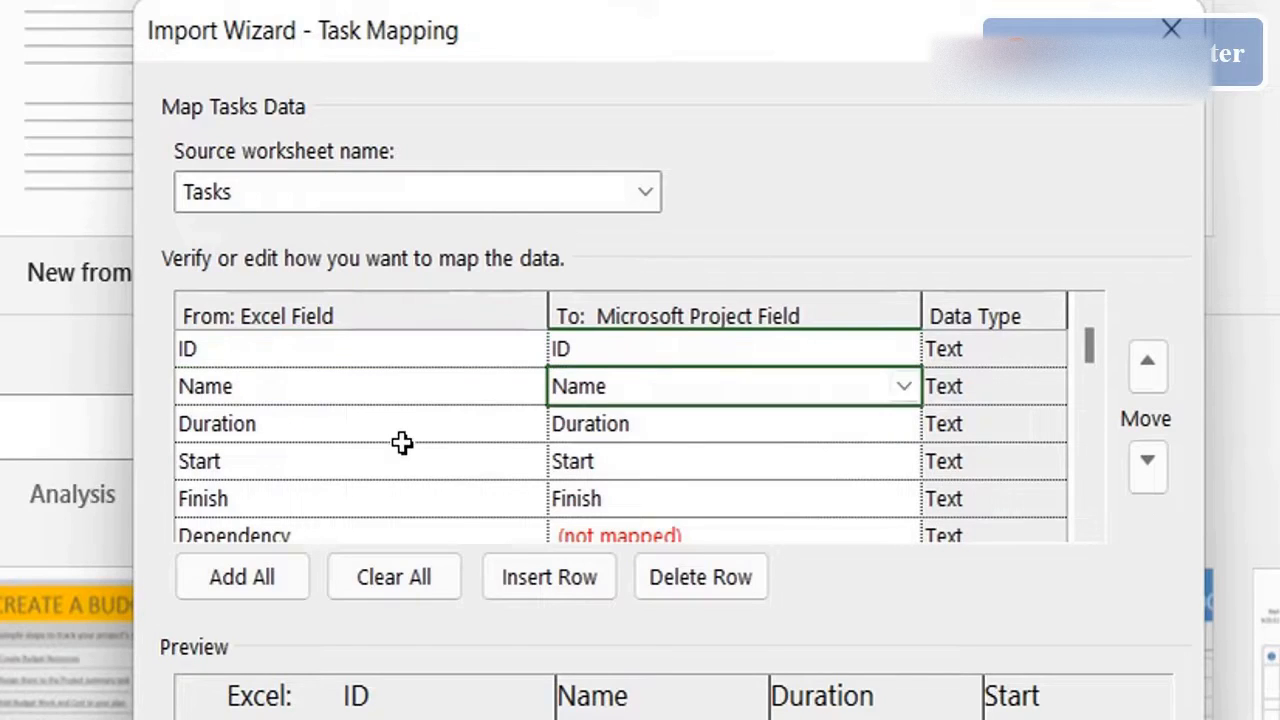
click(423, 441)
click(651, 420)
click(444, 477)
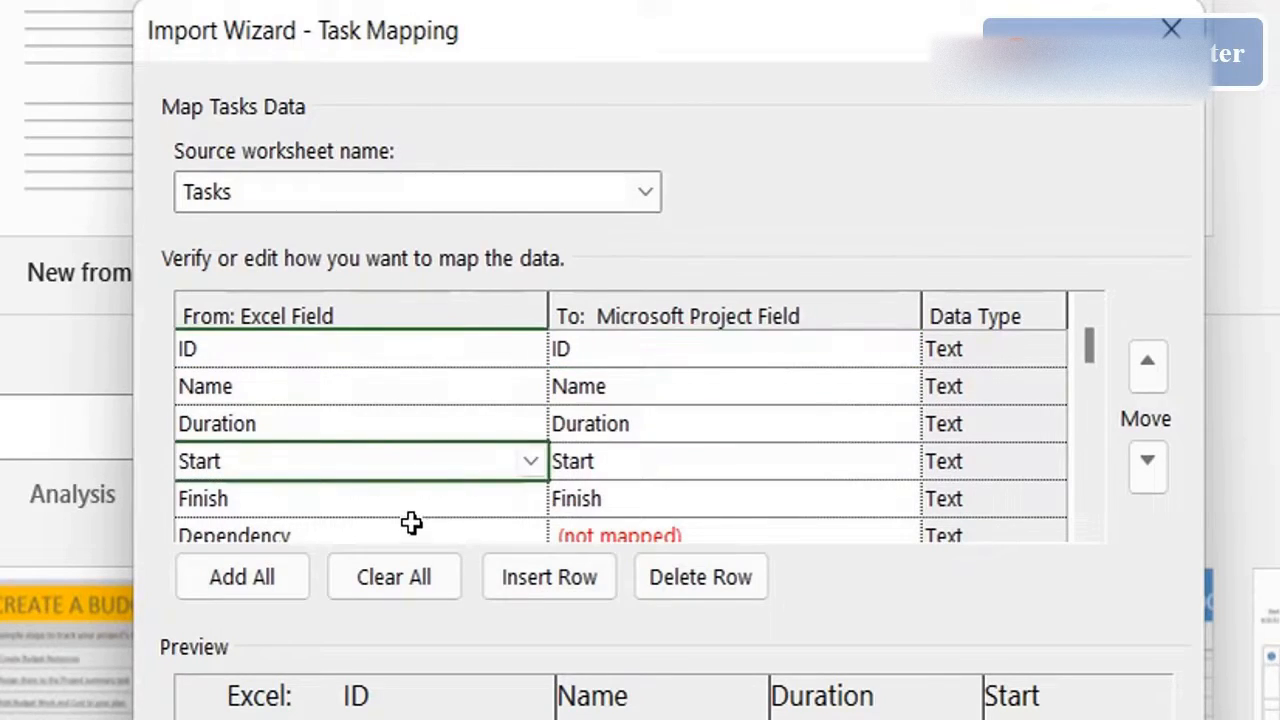
click(416, 500)
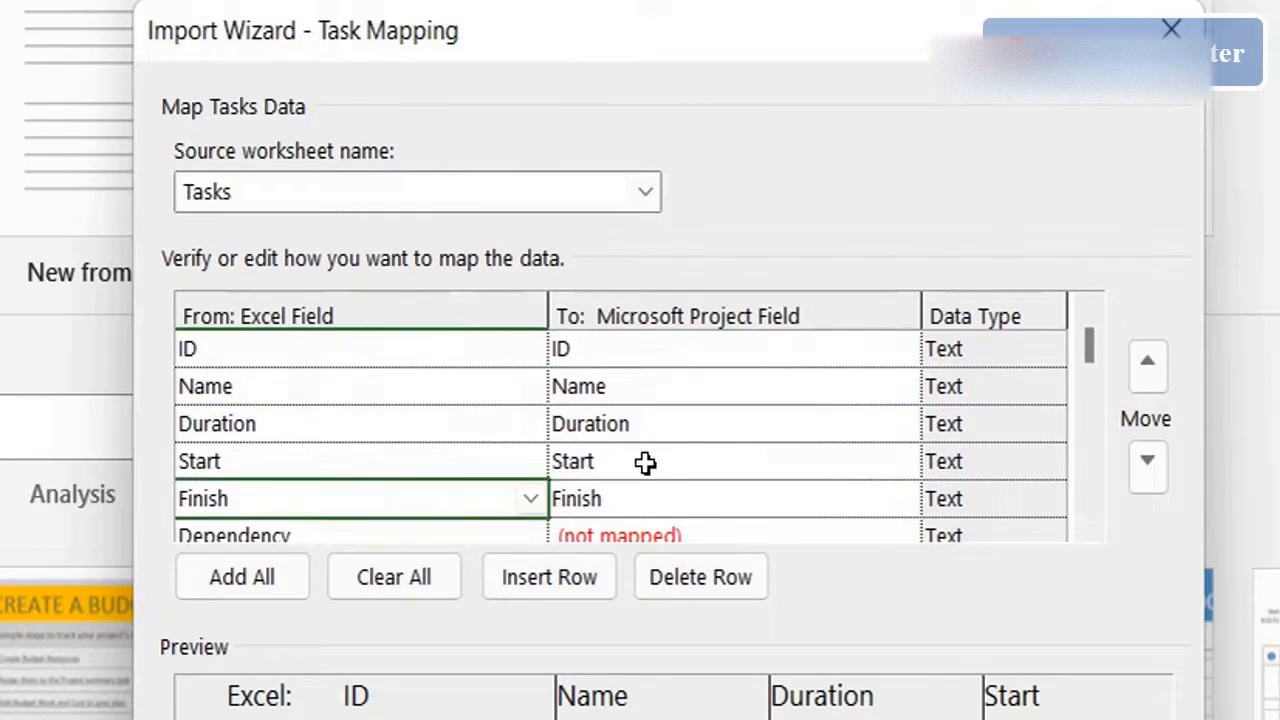
Map the unmapped Dependency field from Excel to the Predecessors field in Microsoft Project
click(1092, 533)
click(1092, 533)
click(497, 465)
click(739, 452)
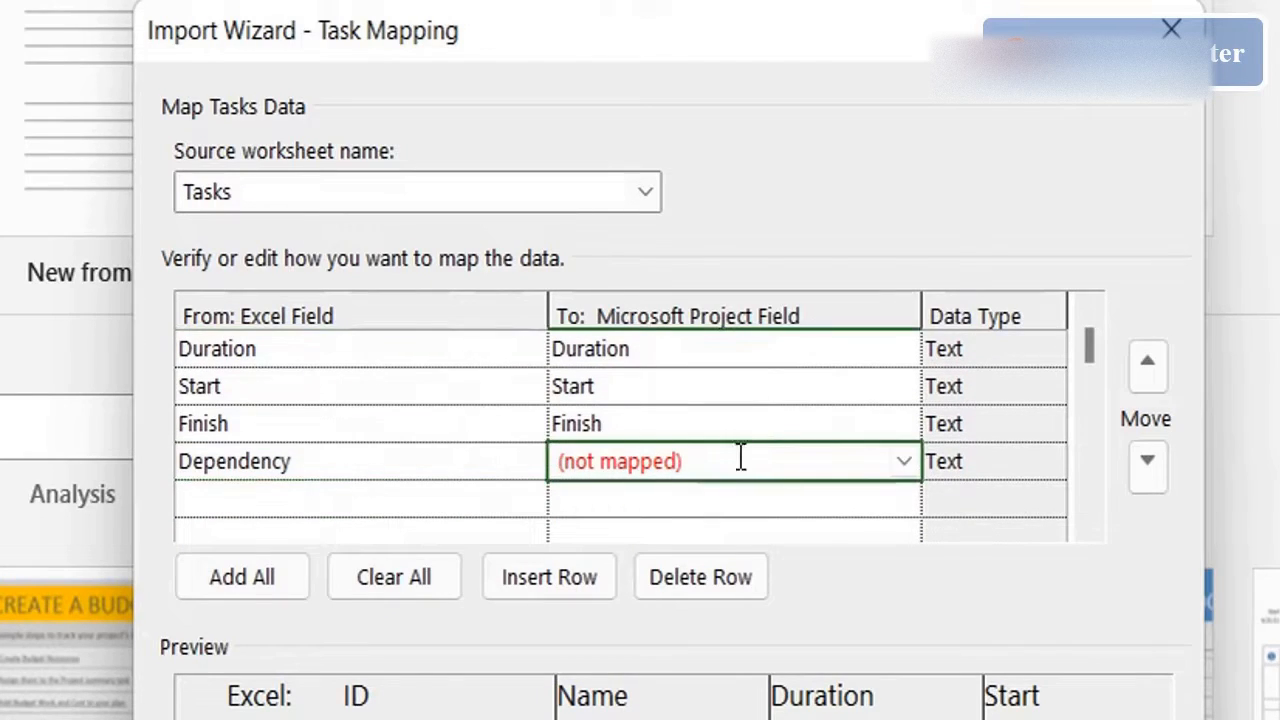
click(352, 467)
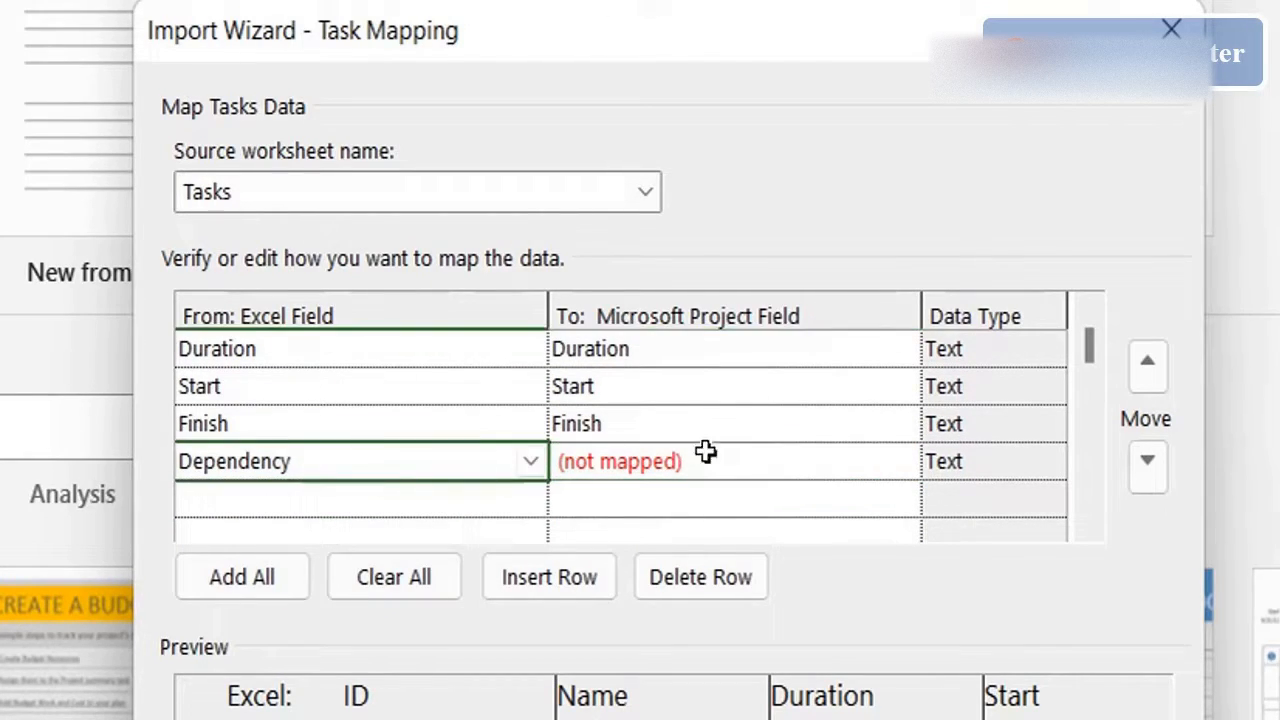
click(832, 449)
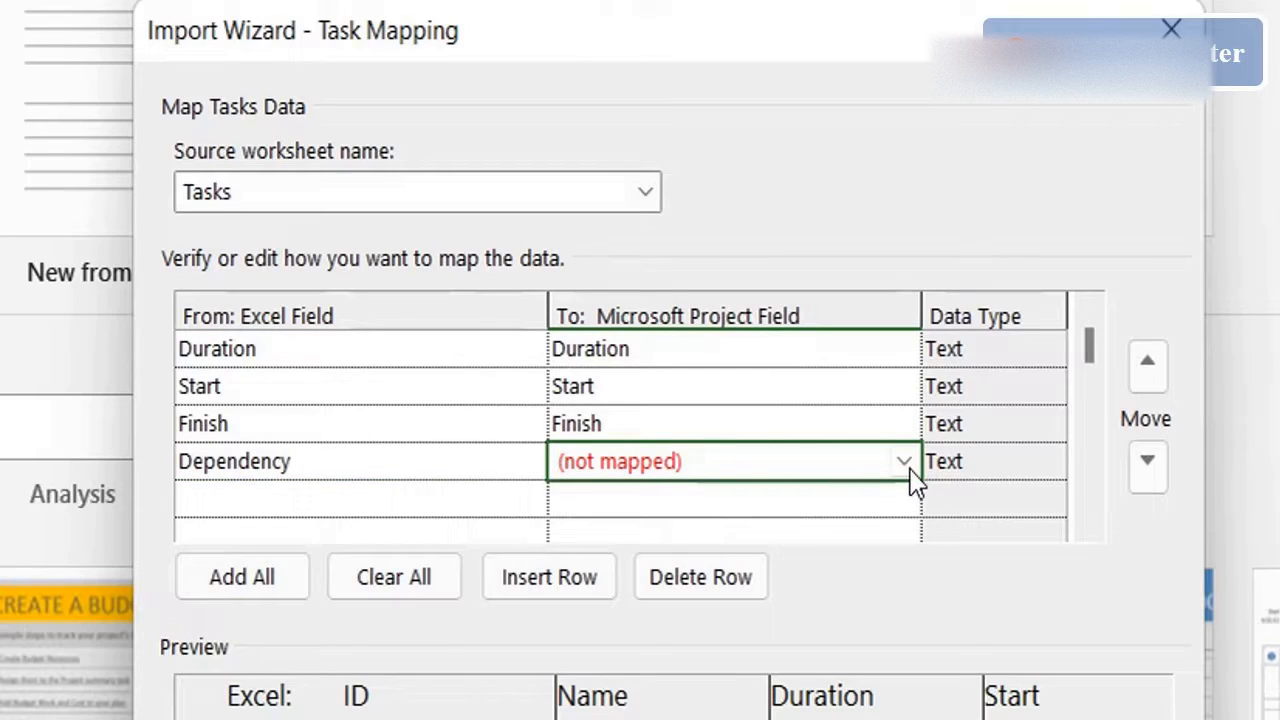
click(905, 463)
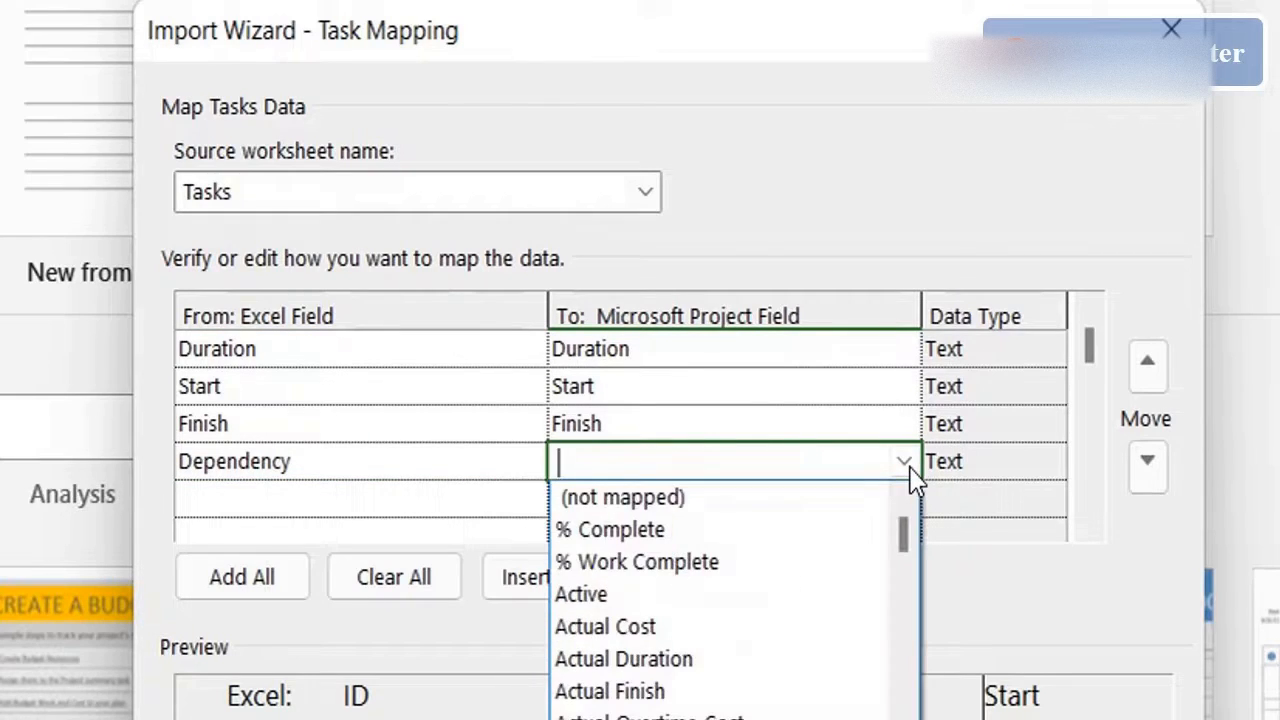
text(Predecessors)
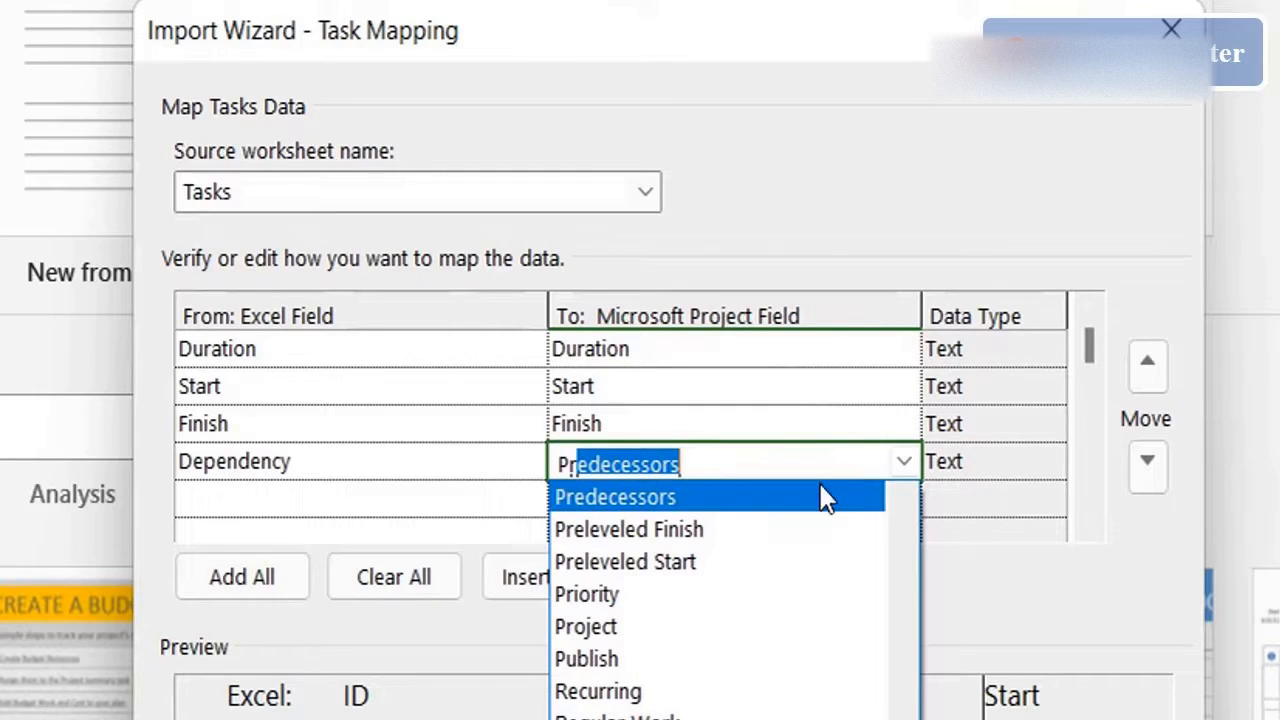
click(786, 500)
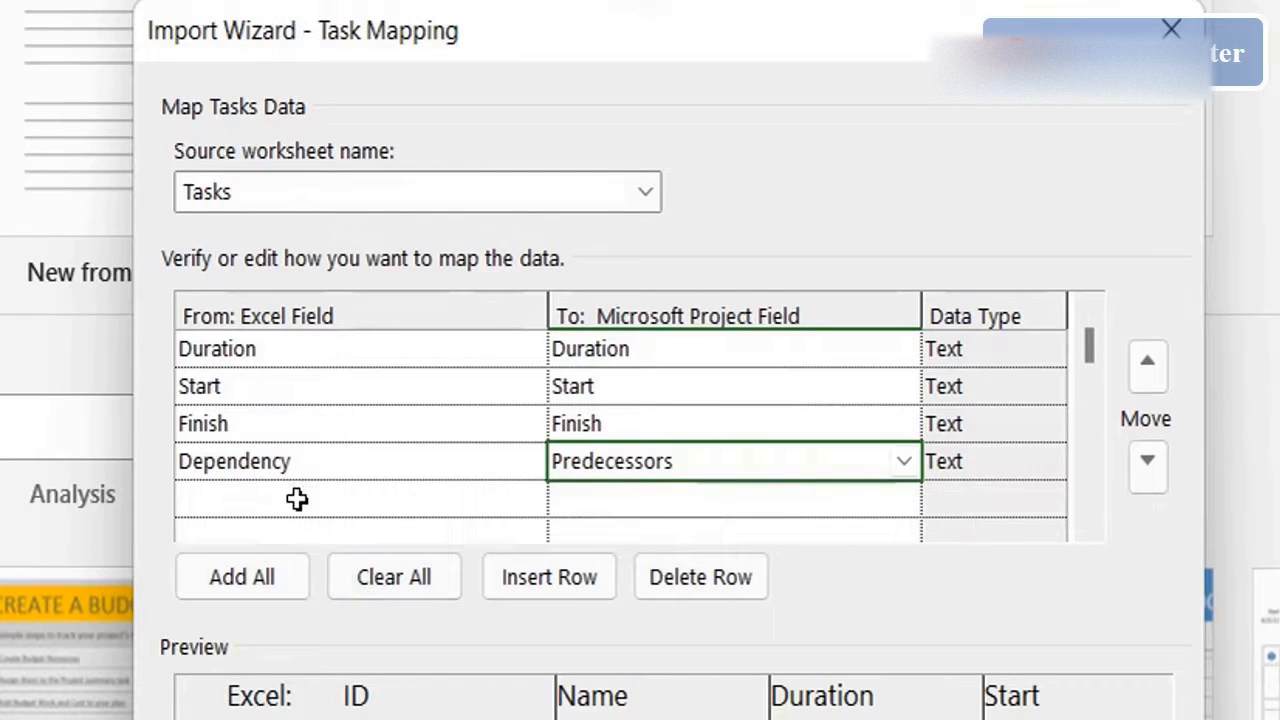
click(296, 466)
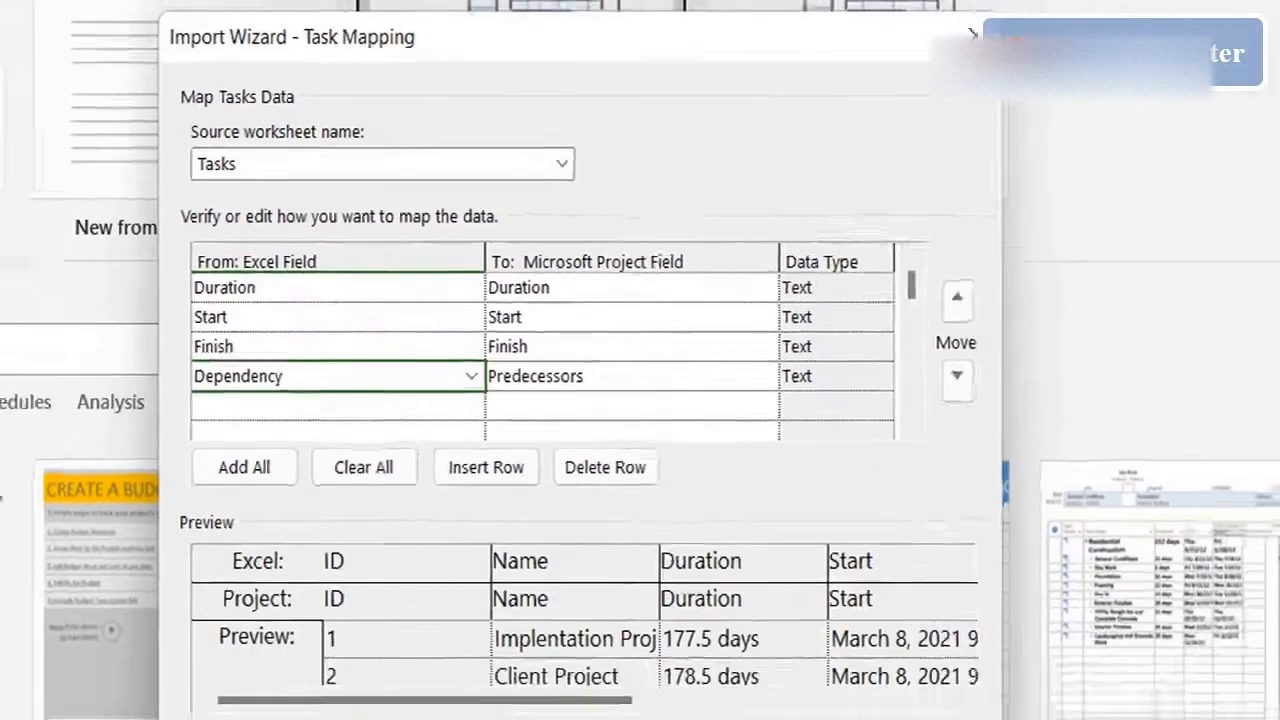
Save the import settings as ExcelMap, replacing the existing map of that name, and finish the import
click(629, 692)
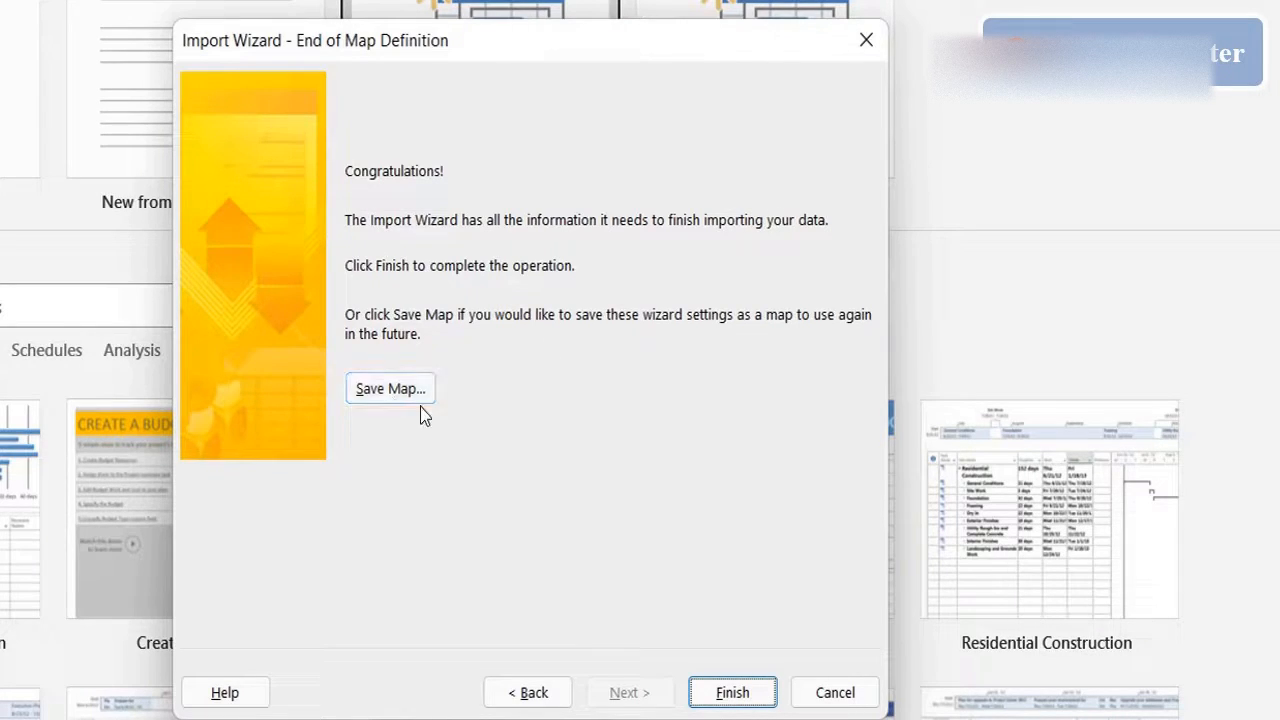
click(380, 396)
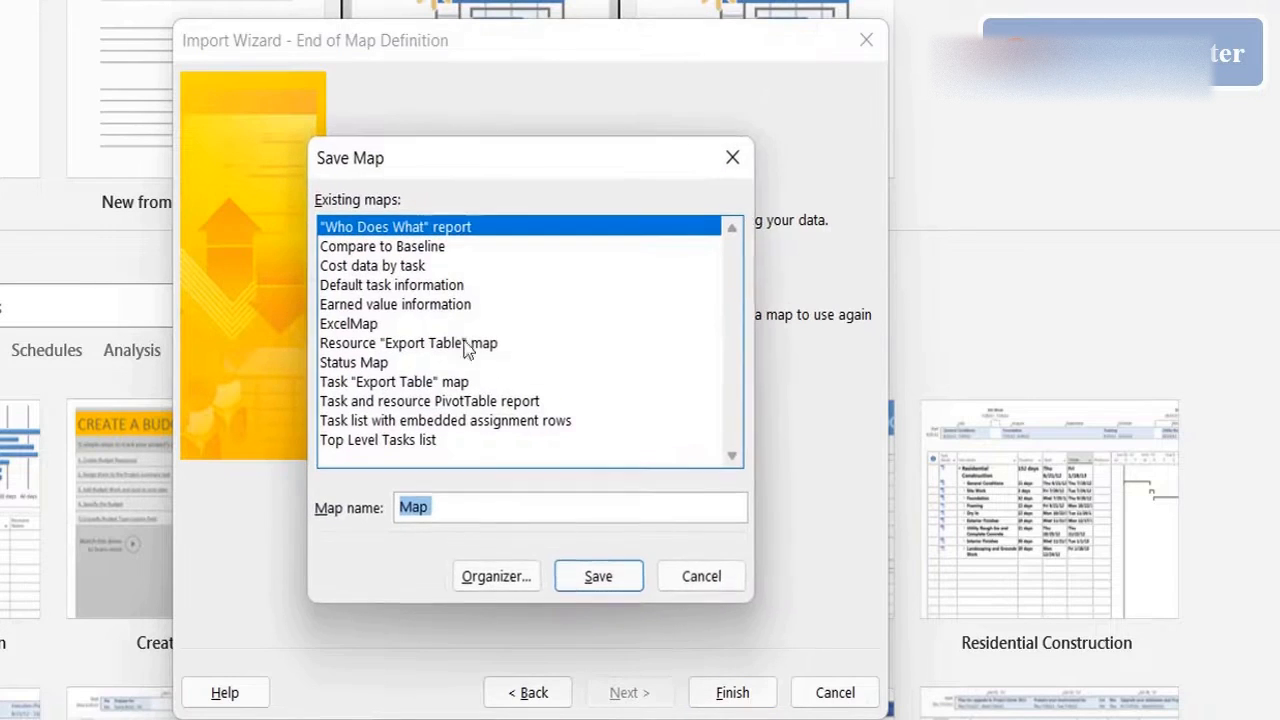
text(ex)
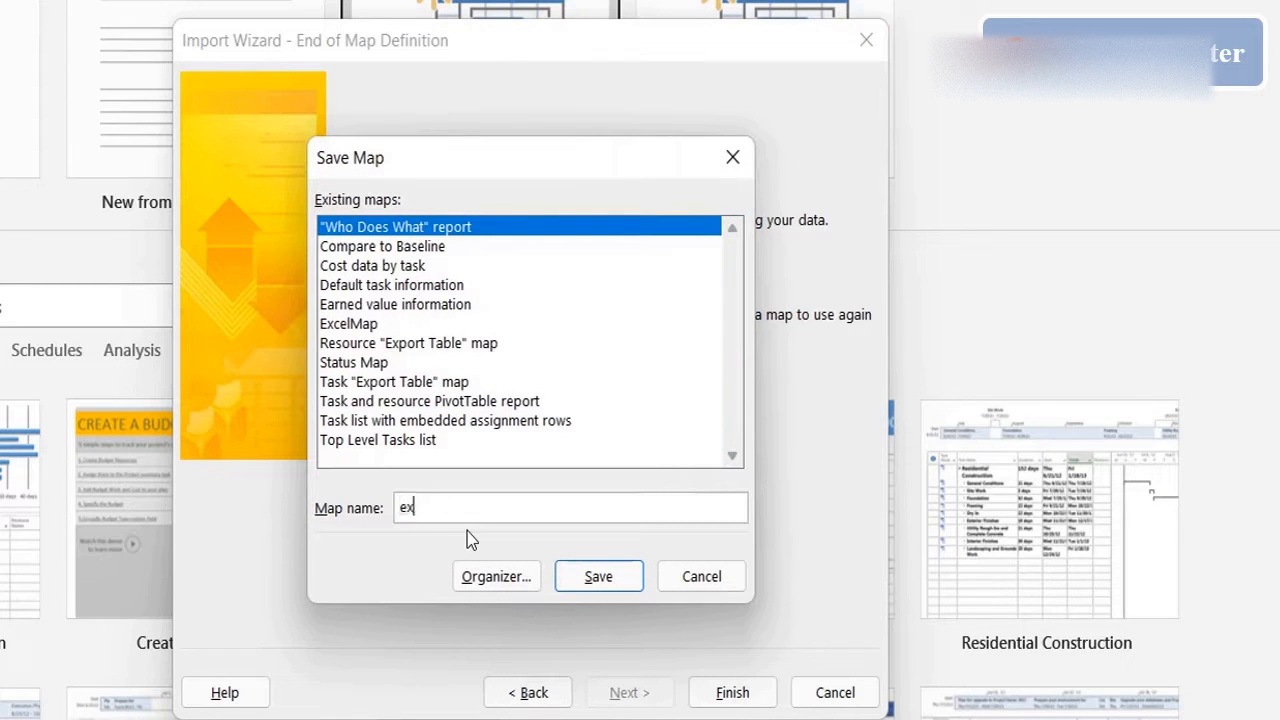
click(356, 306)
click(356, 324)
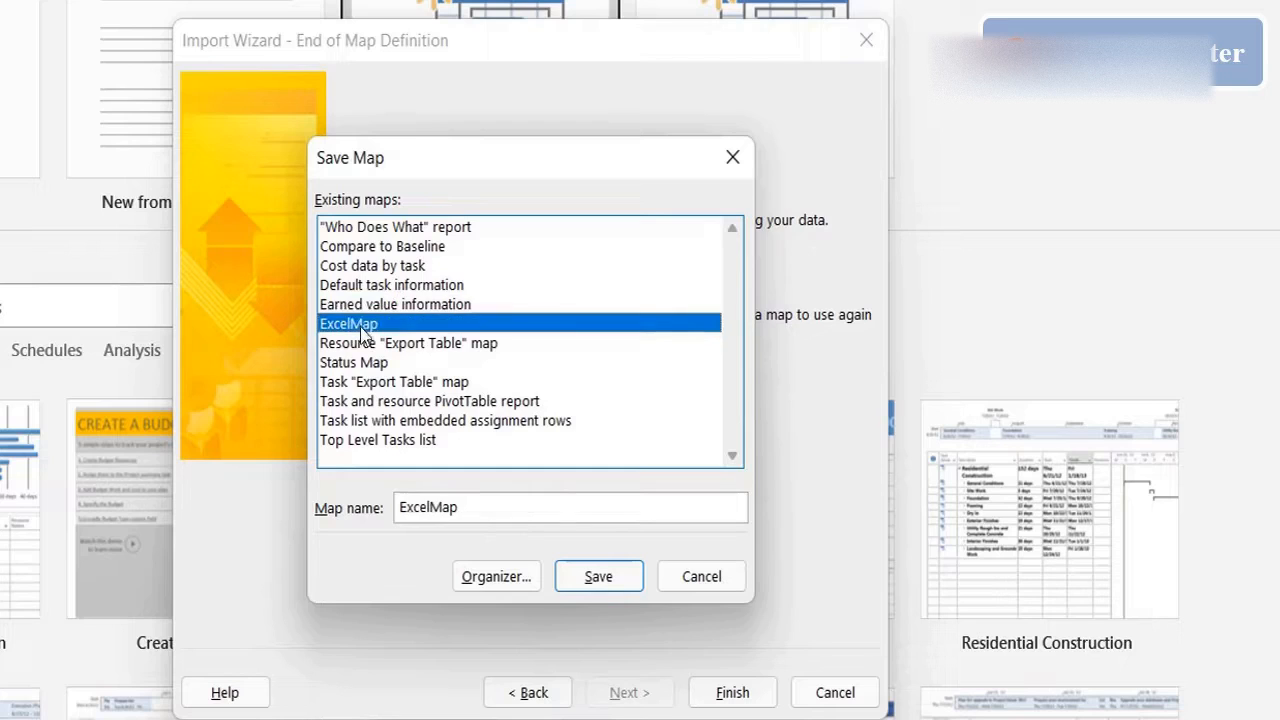
click(596, 580)
click(489, 497)
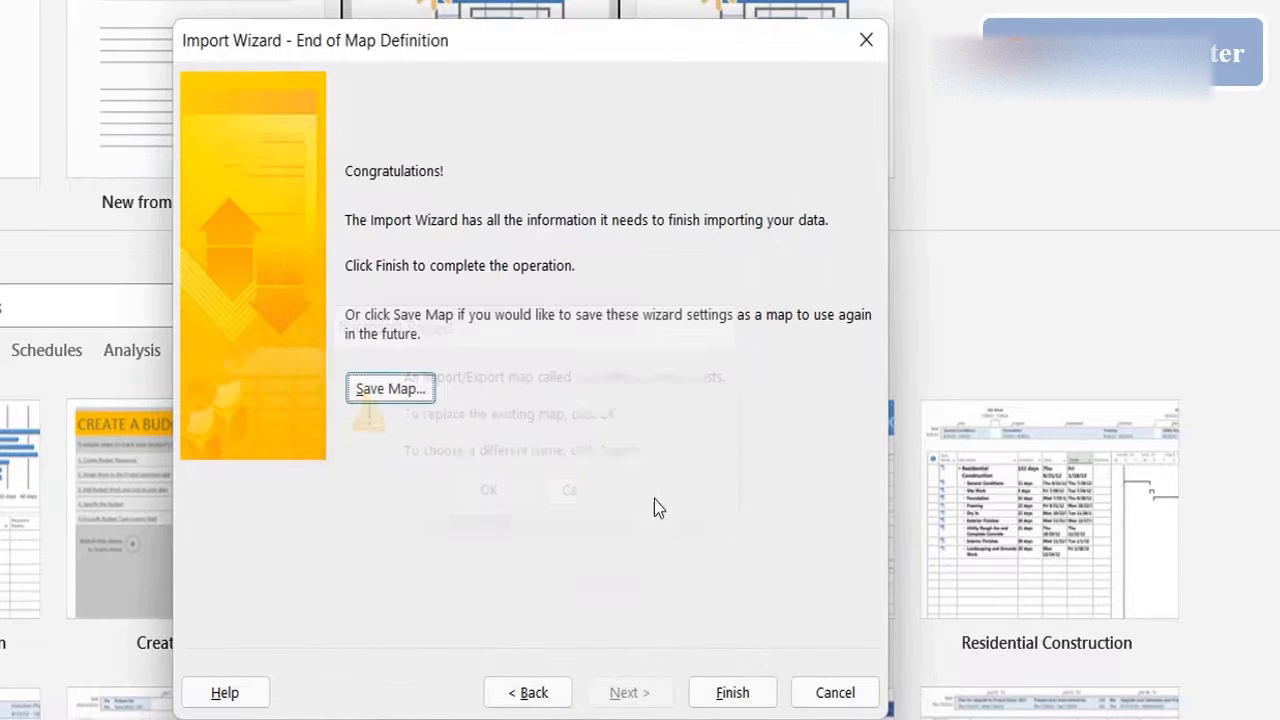
click(732, 692)
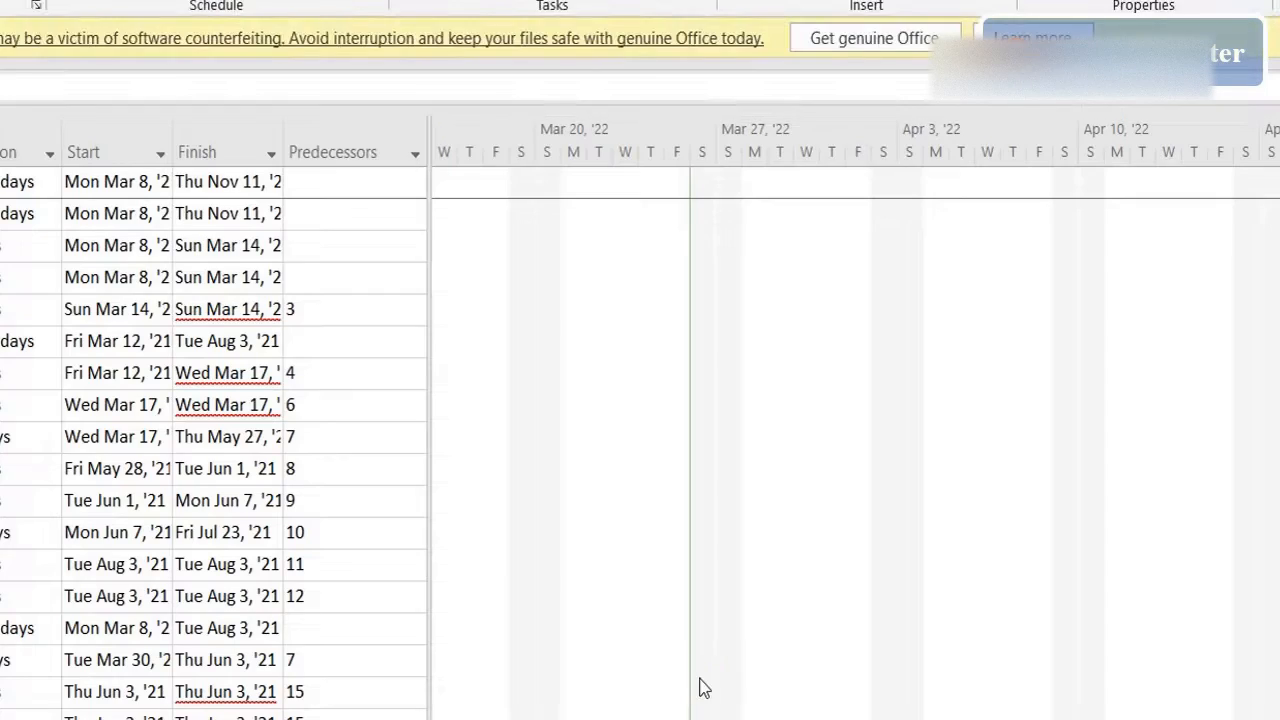
Widen the task table beside the Gantt chart past the Resource Names column and fit the Finish column to its dates
drag(431, 410, 1275, 480)
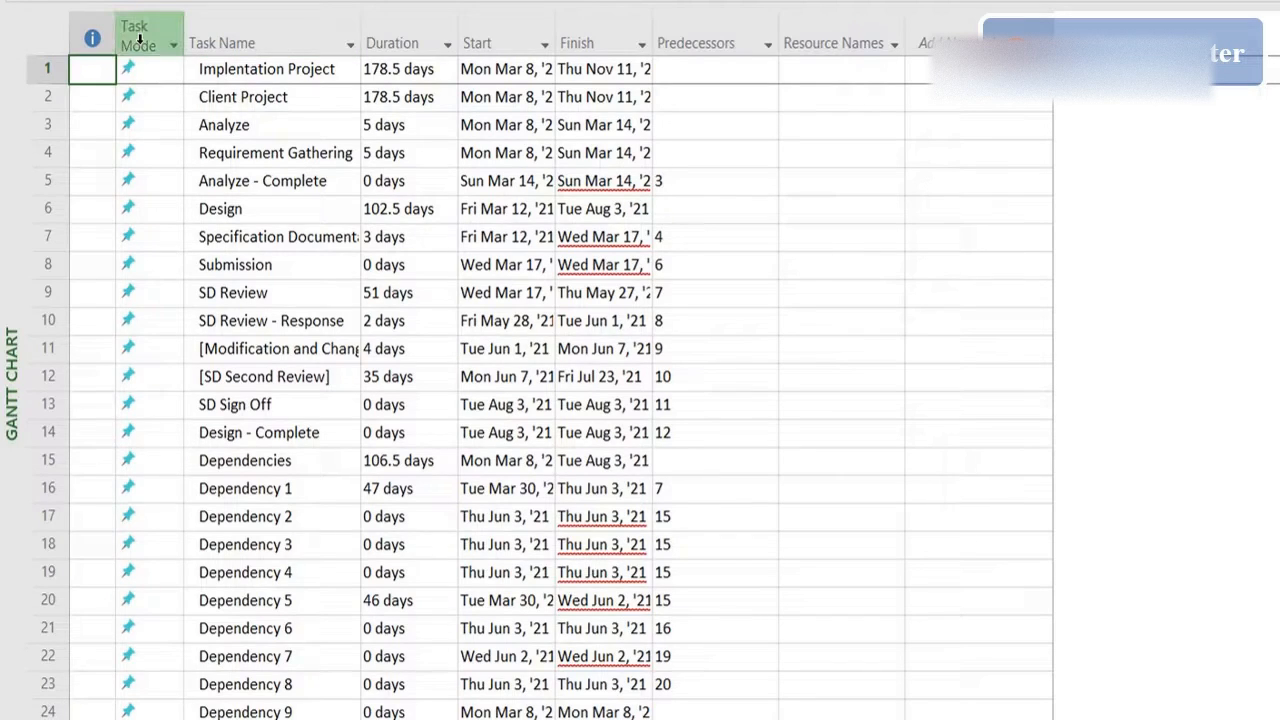
drag(139, 39, 765, 45)
double_click(653, 43)
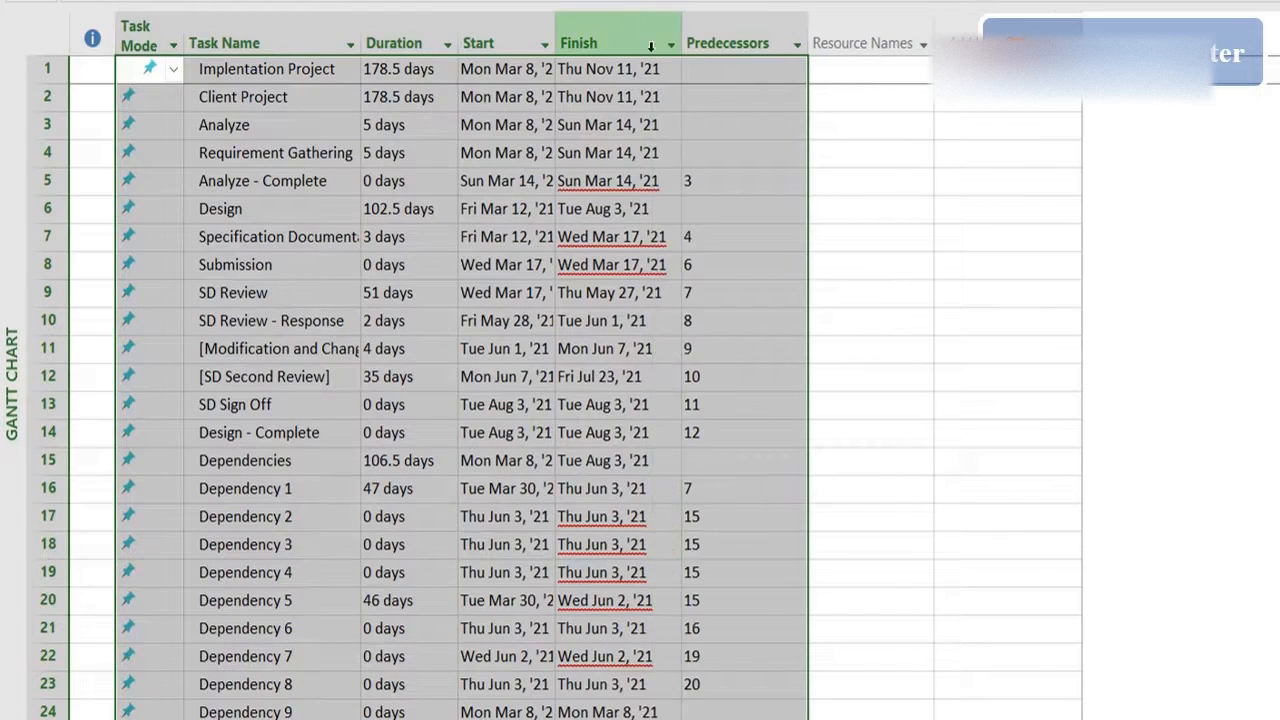
click(692, 264)
click(675, 205)
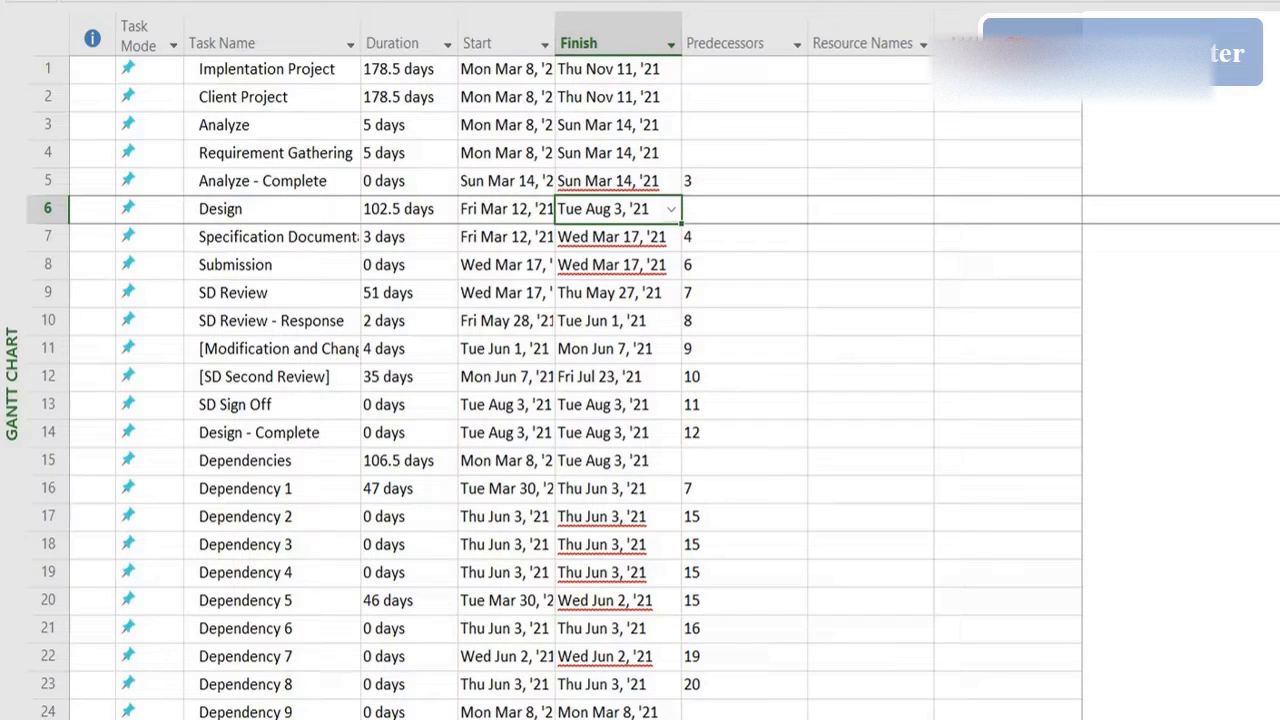
Review the imported tasks with their durations, dates and predecessors throughout the list and return to the first task
scroll(575, 390, down, 14)
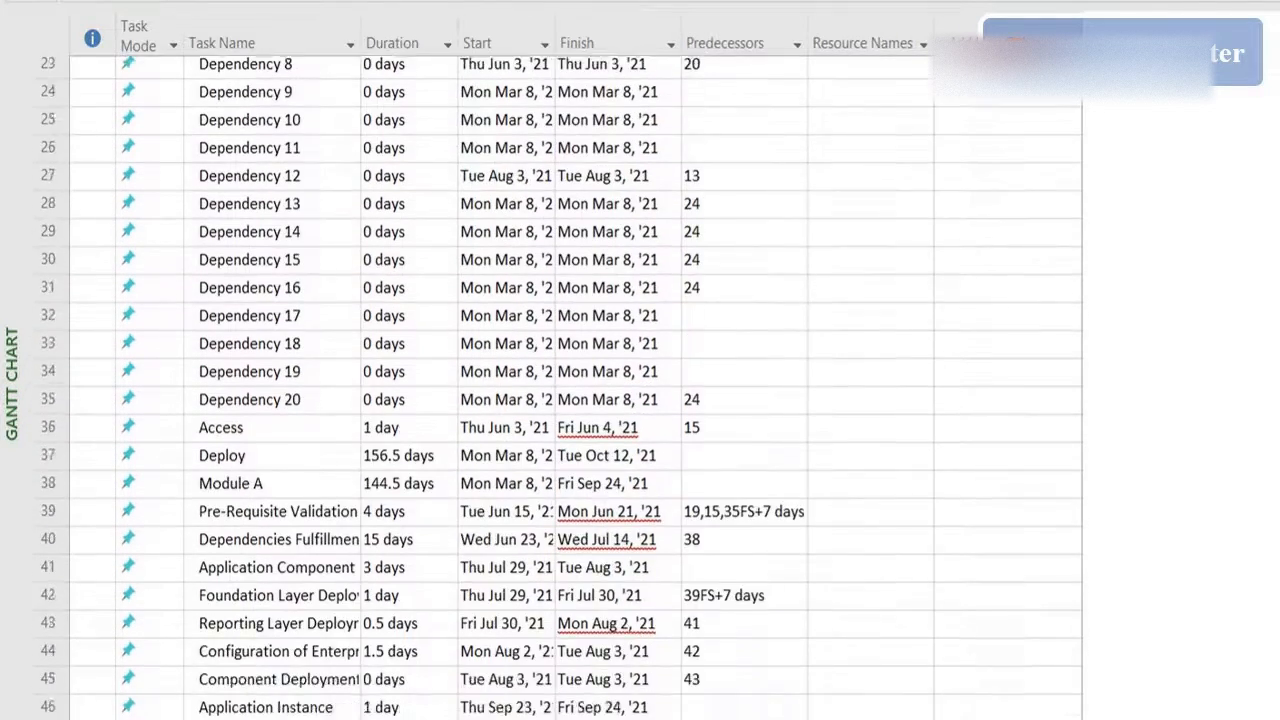
scroll(575, 390, down, 2)
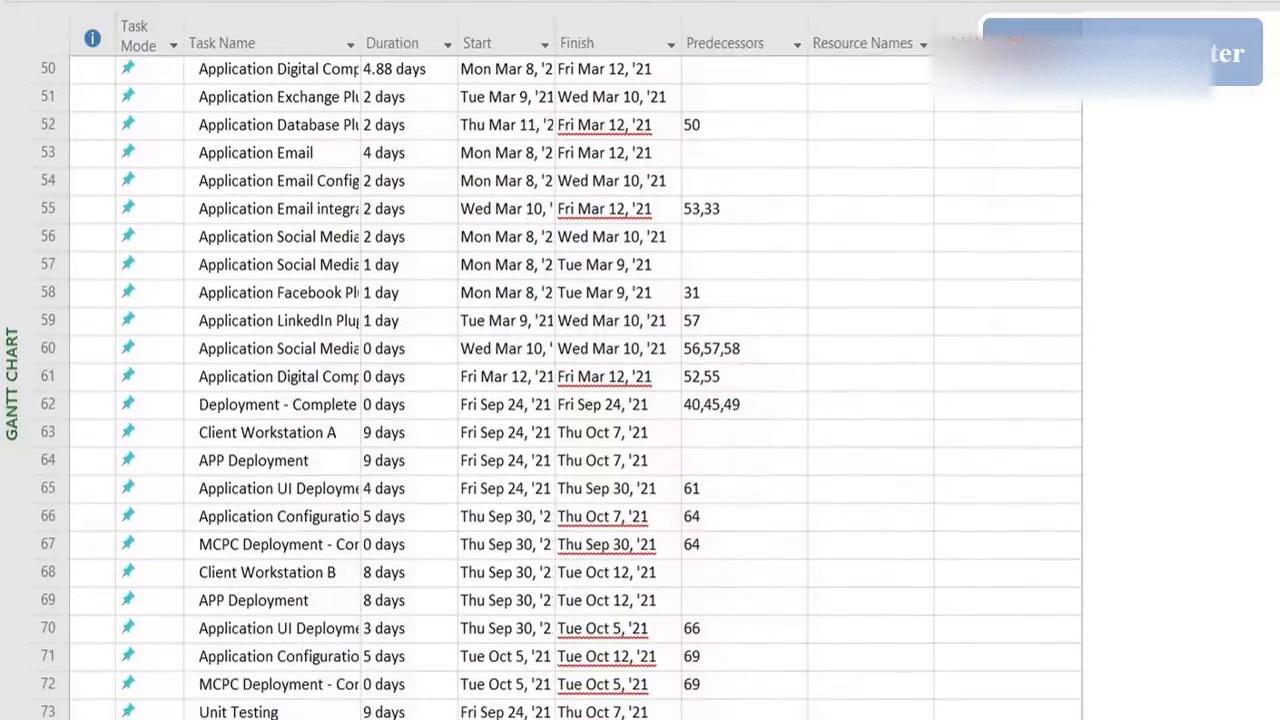
scroll(575, 390, up, 6)
scroll(575, 390, up, 10)
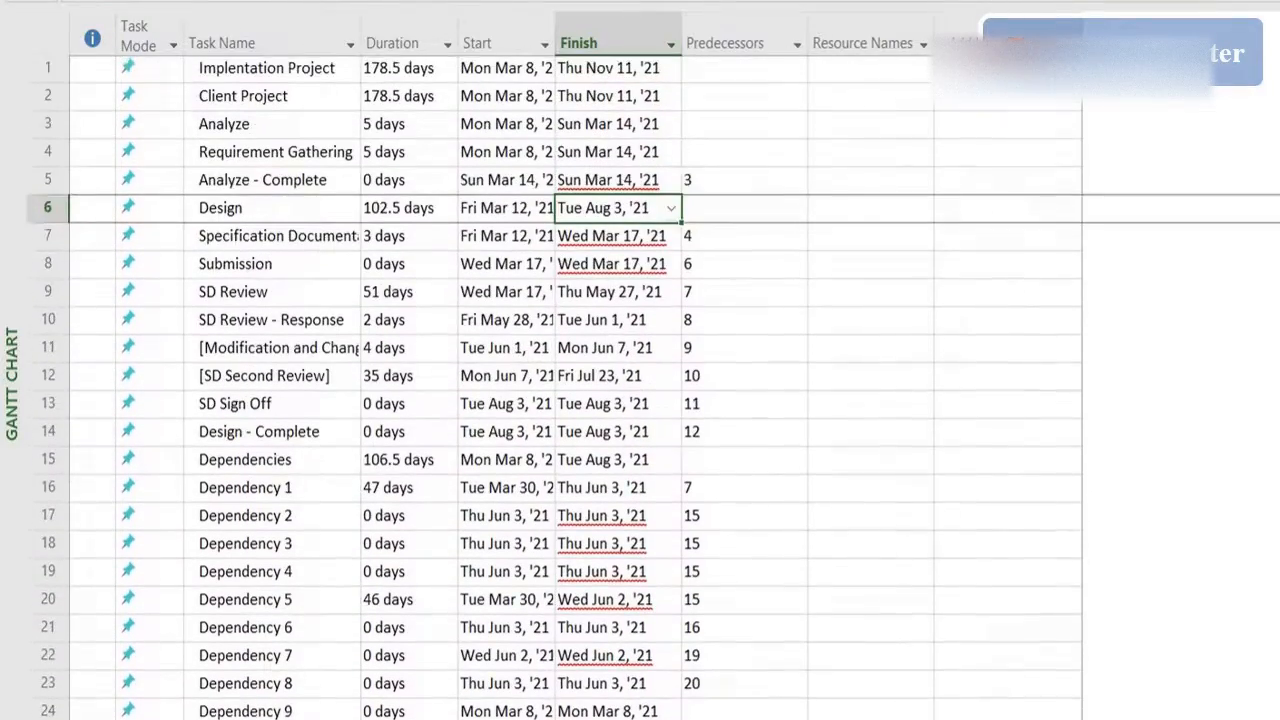